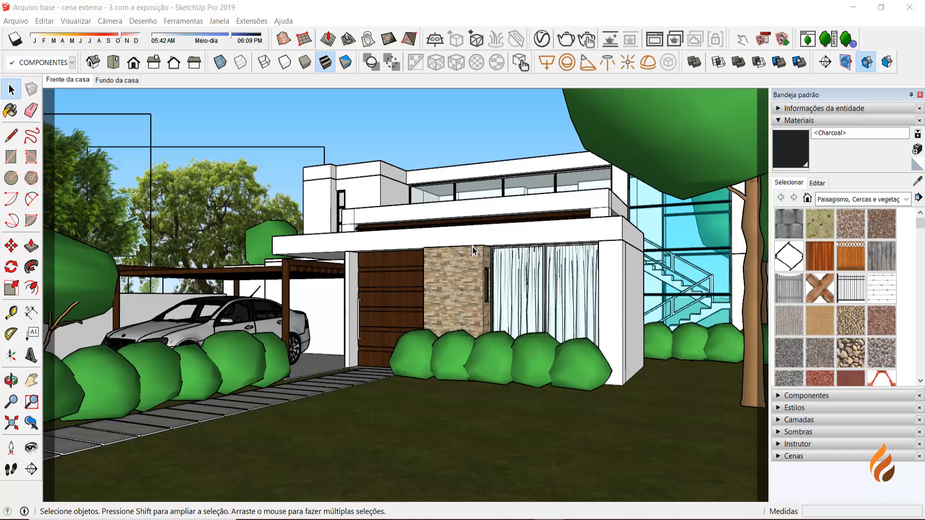
# Open the V-Ray frame buffer with the last render and briefly show and hide its render history.
pyautogui.click(655, 41)
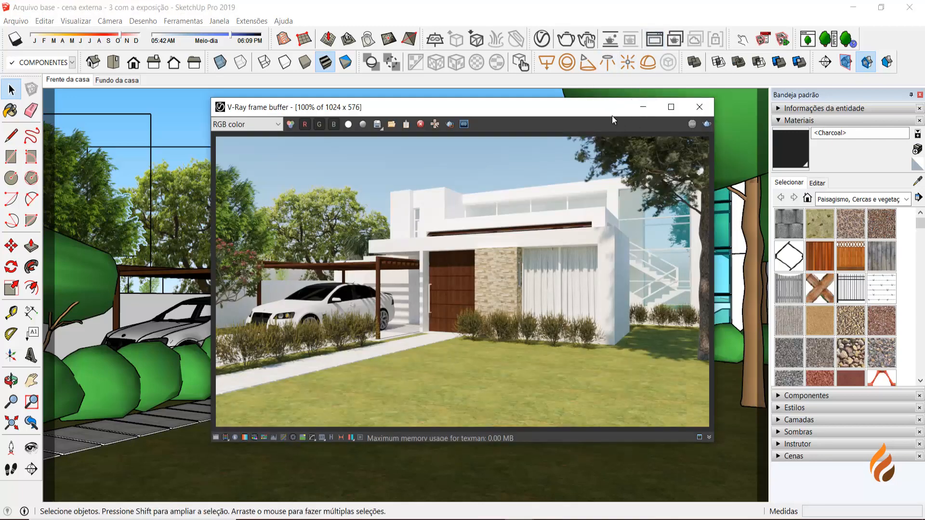
pyautogui.moveTo(612, 120); pyautogui.dragTo(630, 129)
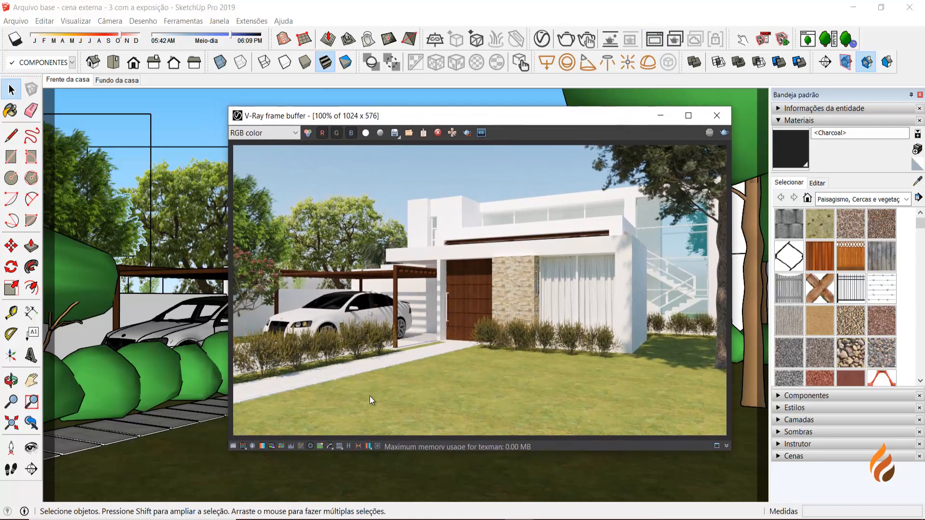
pyautogui.click(349, 447)
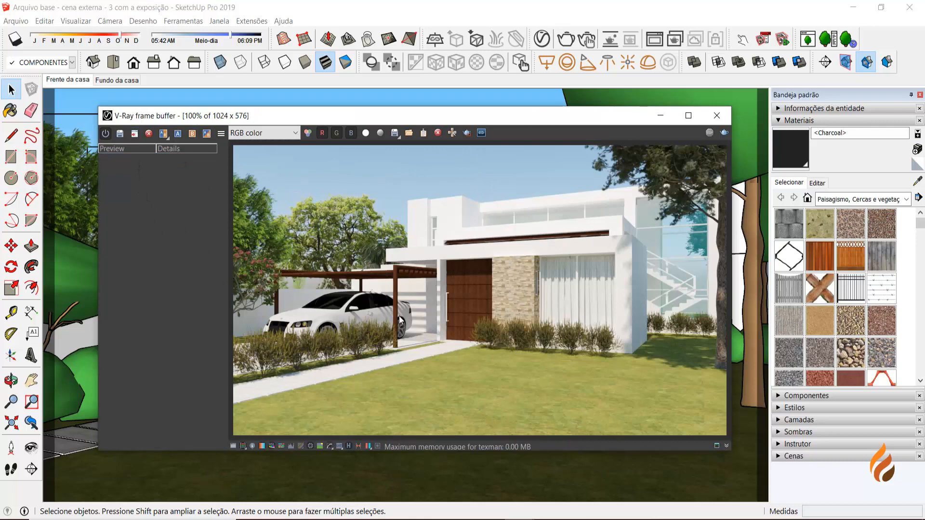
pyautogui.click(349, 446)
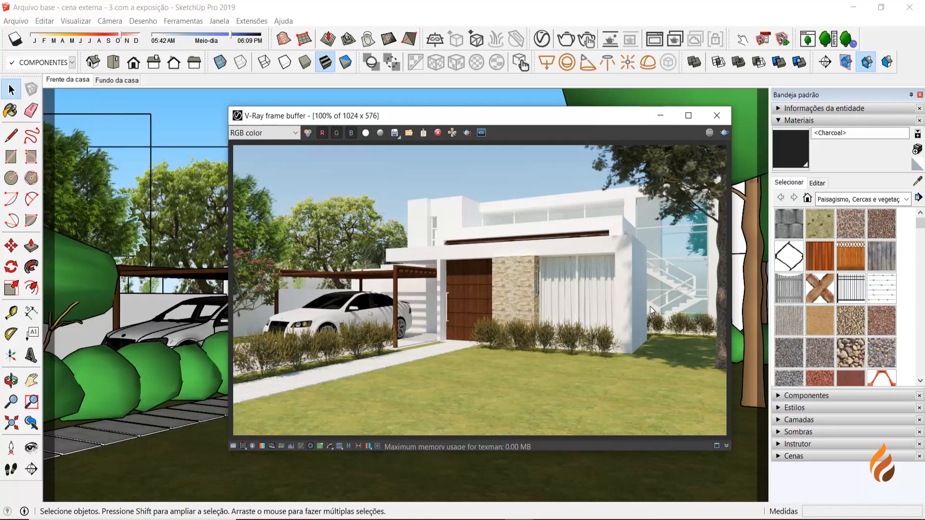
# Examine the render up close for noise around the curtains, the front wall corner, the shrubs and the shaded lawn.
pyautogui.scroll(2, 648, 322)
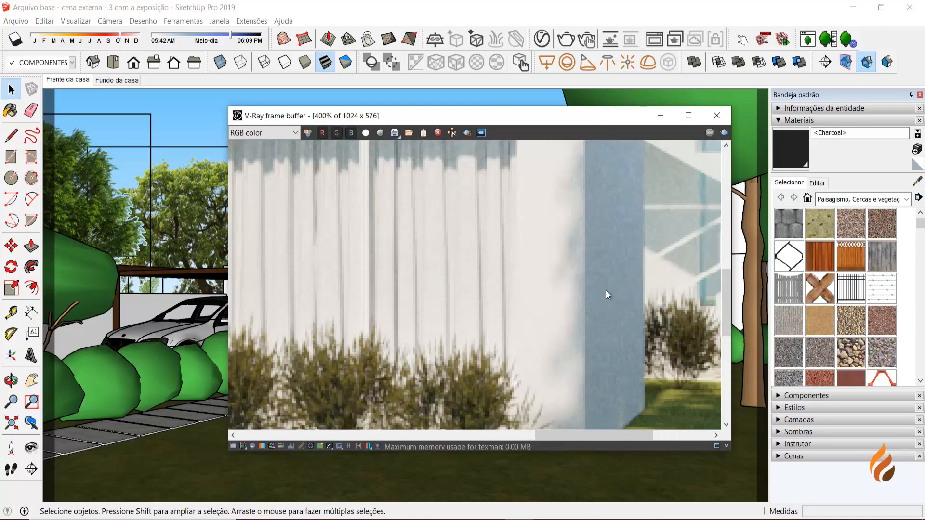
pyautogui.scroll(-2, 599, 289)
pyautogui.scroll(2, 613, 356)
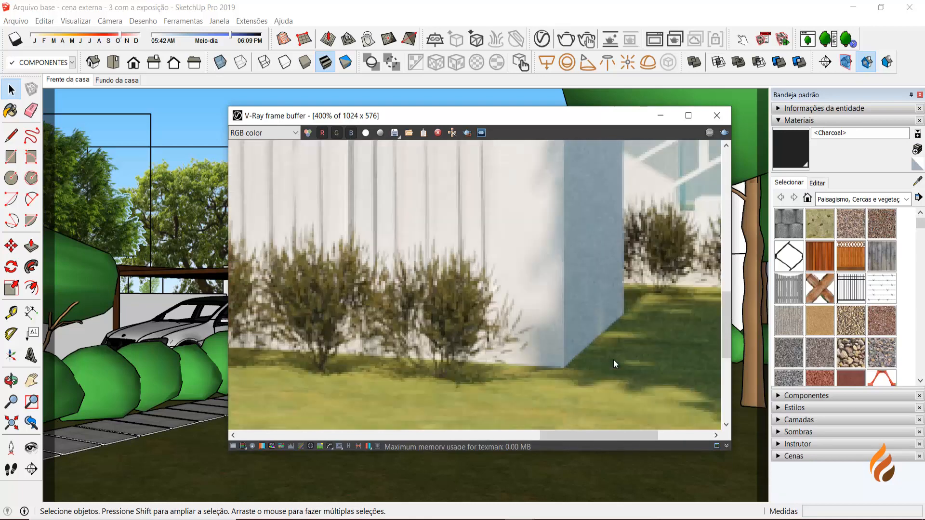
pyautogui.scroll(-2, 601, 344)
pyautogui.scroll(2, 608, 260)
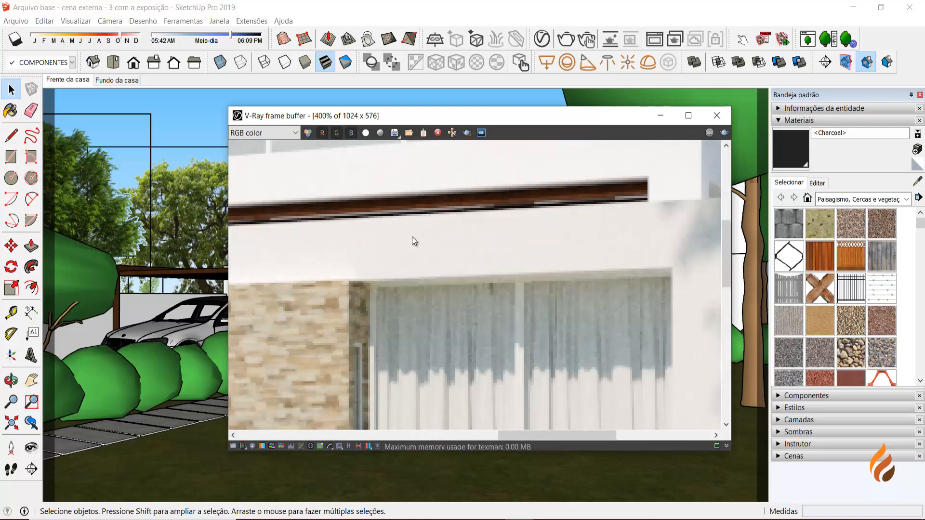
pyautogui.scroll(-1, 413, 239)
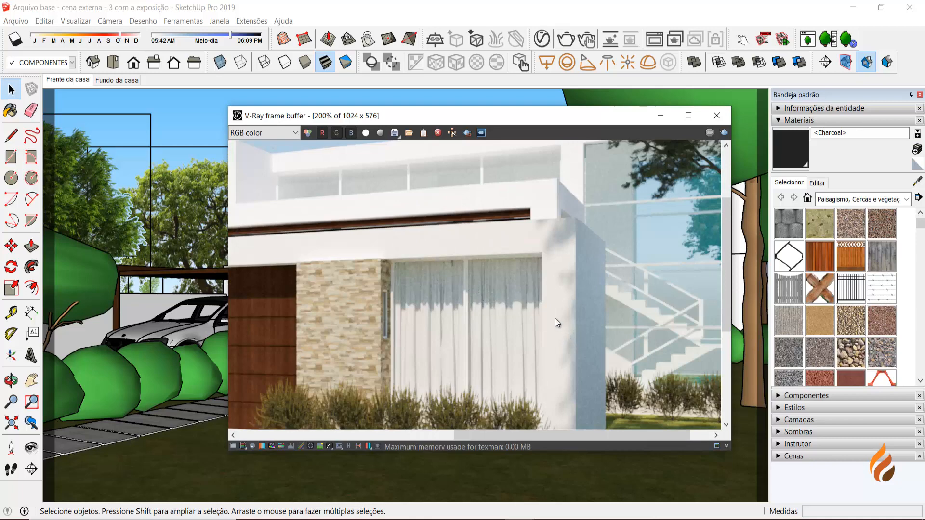
pyautogui.moveTo(555, 319); pyautogui.dragTo(521, 283, button='middle')
pyautogui.scroll(2, 476, 255)
pyautogui.scroll(-2, 434, 233)
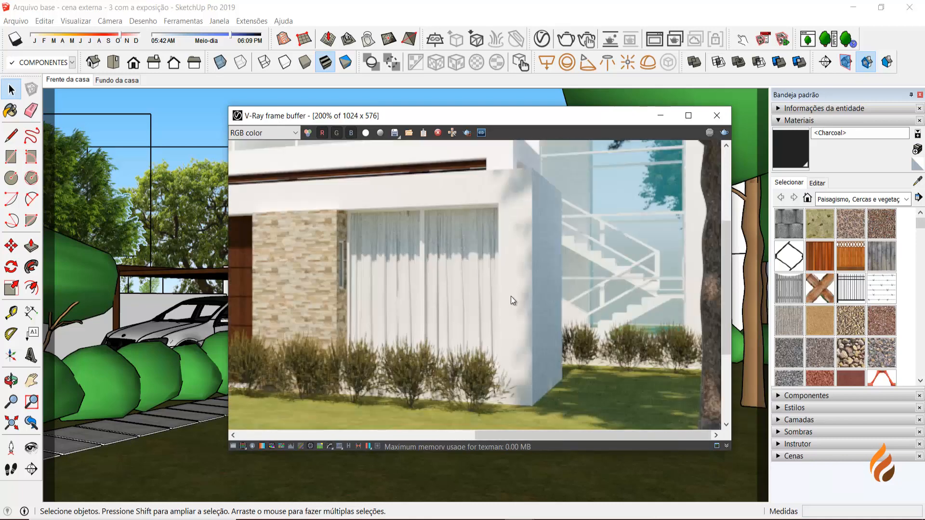
pyautogui.scroll(2, 550, 318)
pyautogui.scroll(-2, 540, 319)
pyautogui.scroll(2, 583, 365)
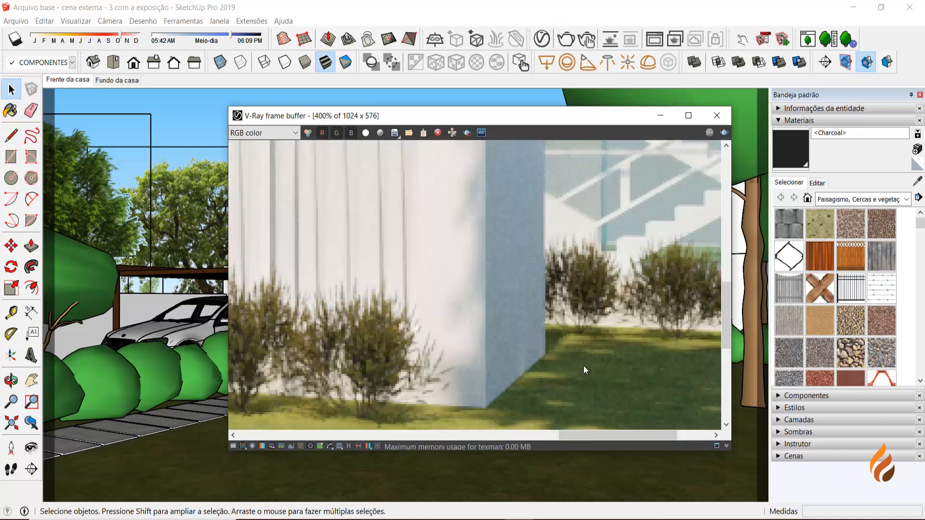
pyautogui.scroll(-1, 555, 343)
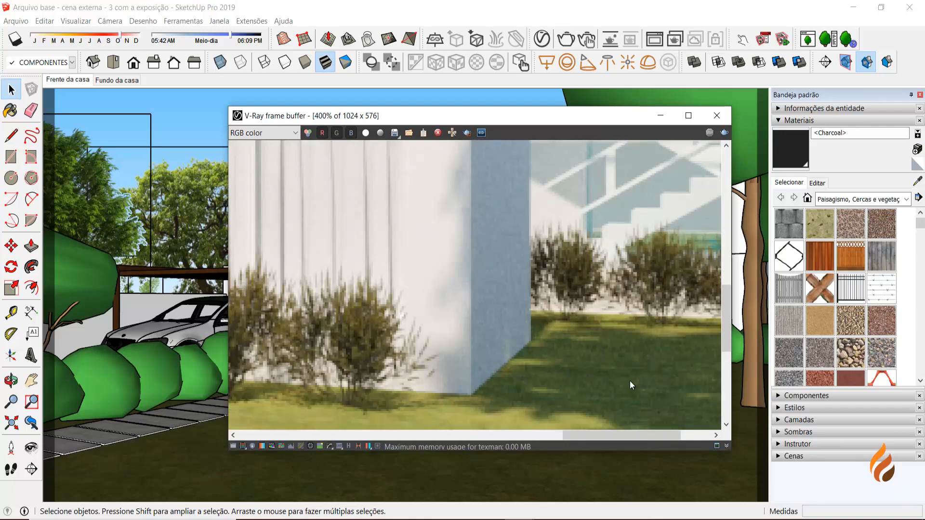
pyautogui.scroll(-2, 579, 342)
pyautogui.scroll(2, 619, 375)
pyautogui.scroll(-2, 618, 374)
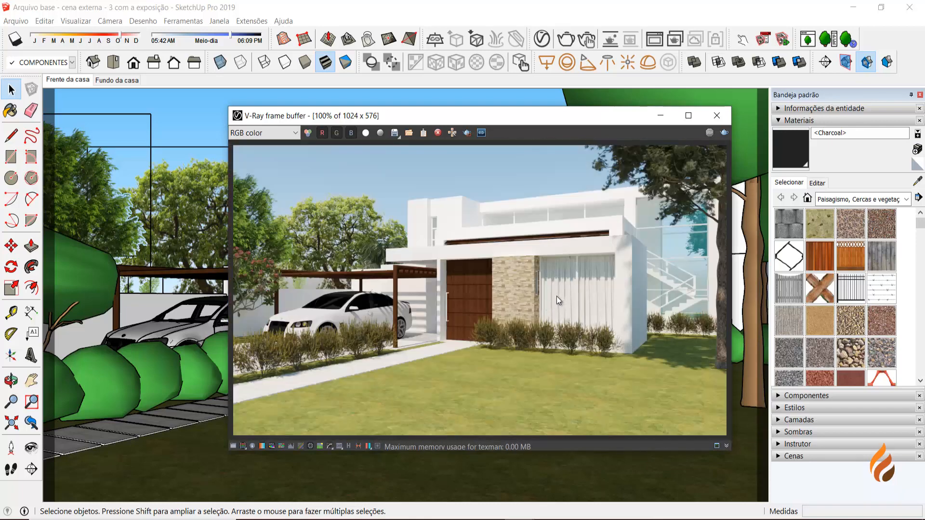
pyautogui.scroll(2, 631, 321)
pyautogui.moveTo(628, 314); pyautogui.dragTo(527, 302, button='middle')
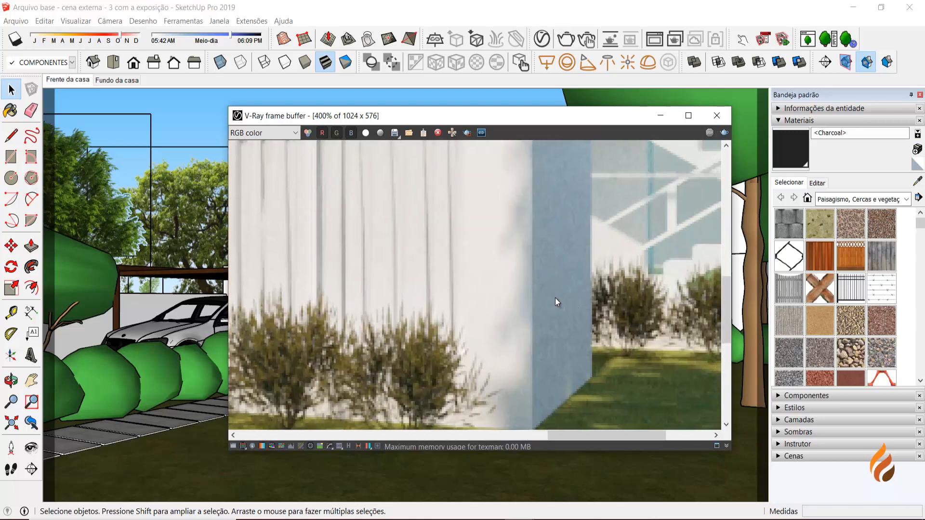
pyautogui.scroll(-2, 554, 297)
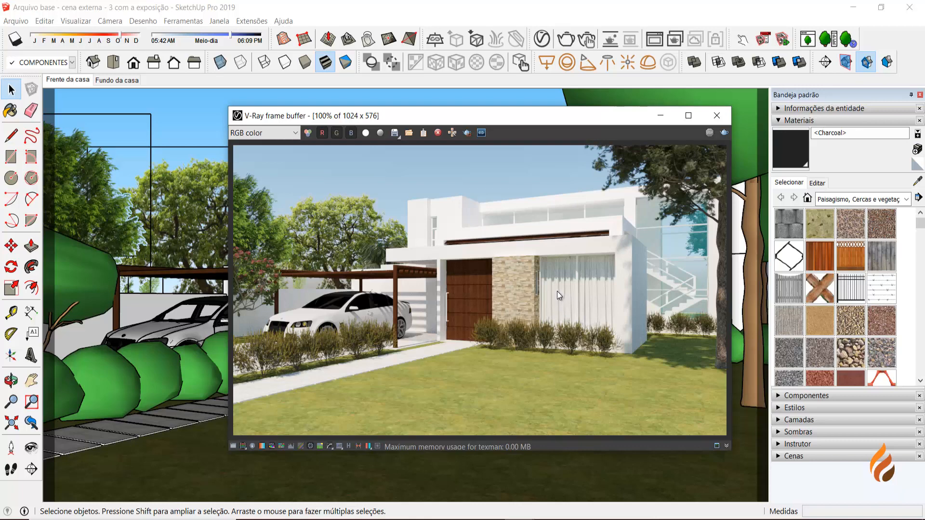
pyautogui.scroll(2, 657, 351)
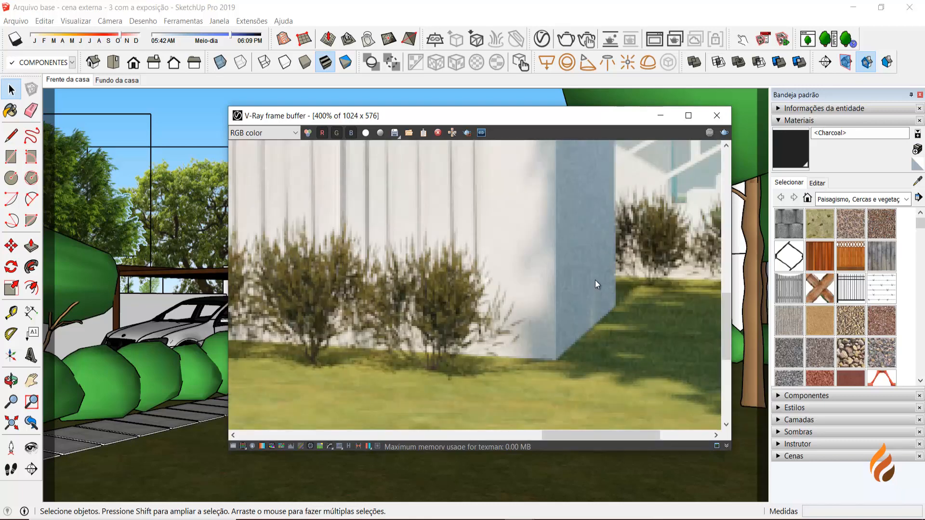
pyautogui.scroll(-1, 571, 301)
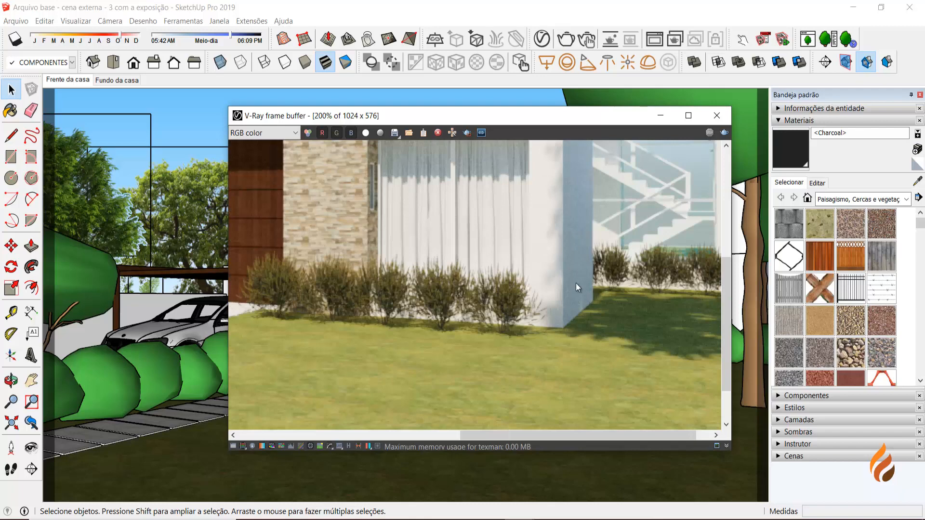
pyautogui.scroll(1, 578, 287)
pyautogui.scroll(-2, 571, 284)
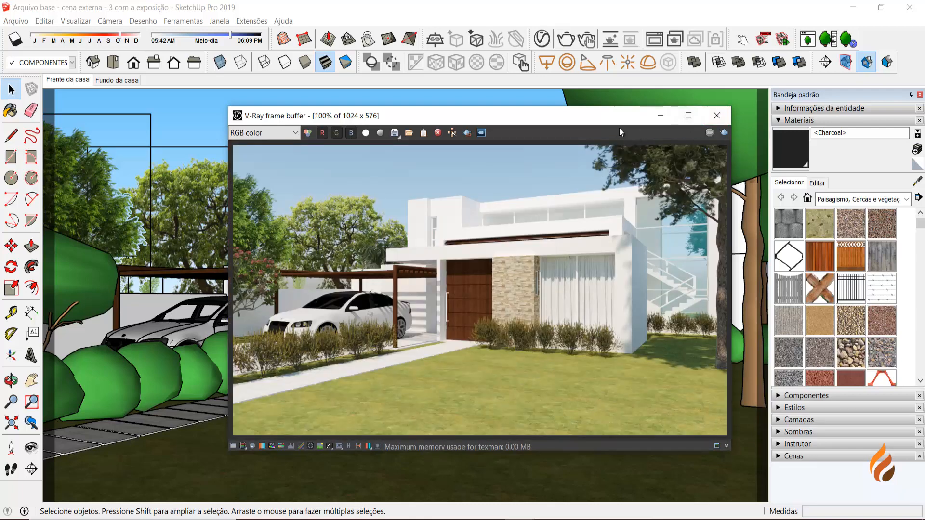
pyautogui.moveTo(626, 116); pyautogui.dragTo(688, 103)
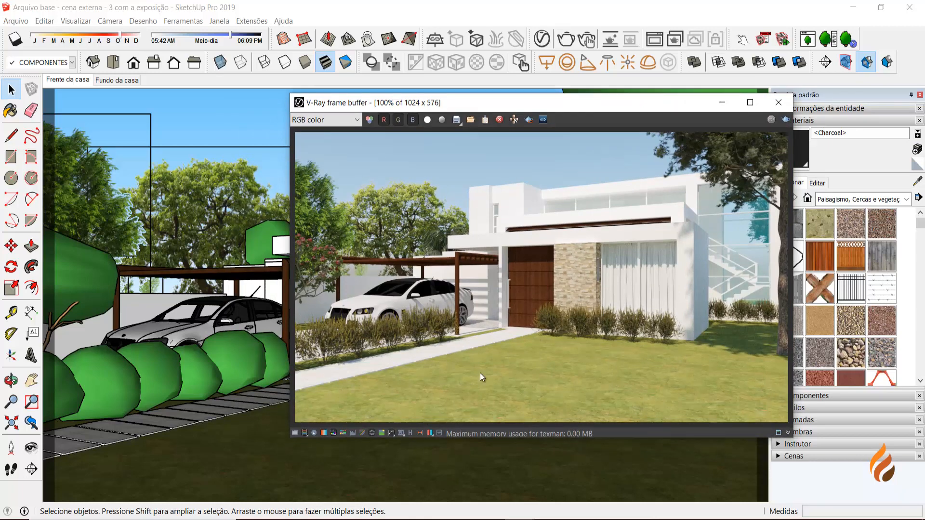
pyautogui.scroll(2, 696, 295)
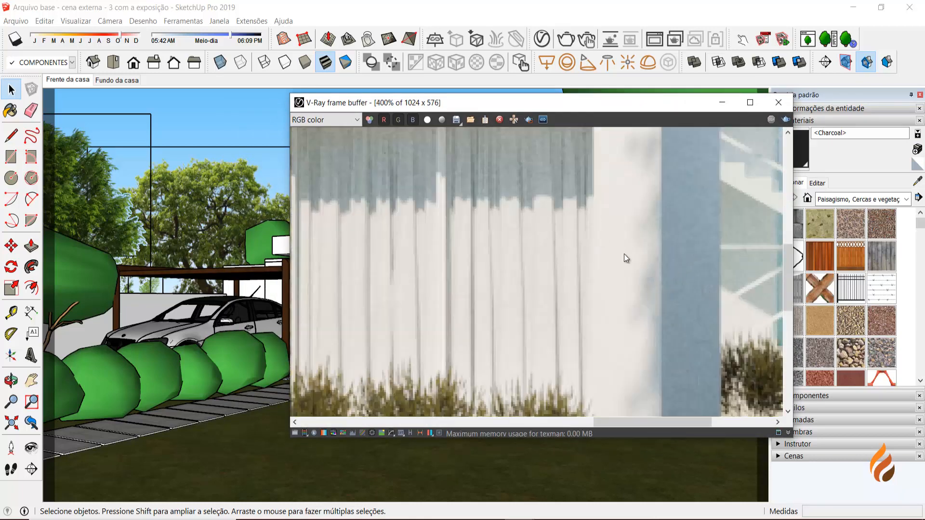
pyautogui.scroll(-1, 649, 268)
pyautogui.scroll(-1, 665, 266)
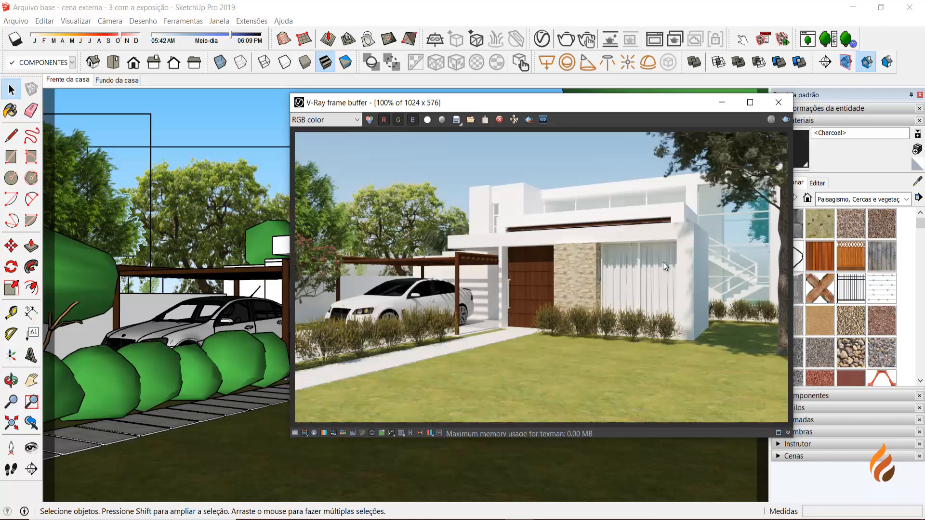
# Store the current render in the frame buffer's render history and close the frame buffer.
pyautogui.click(410, 433)
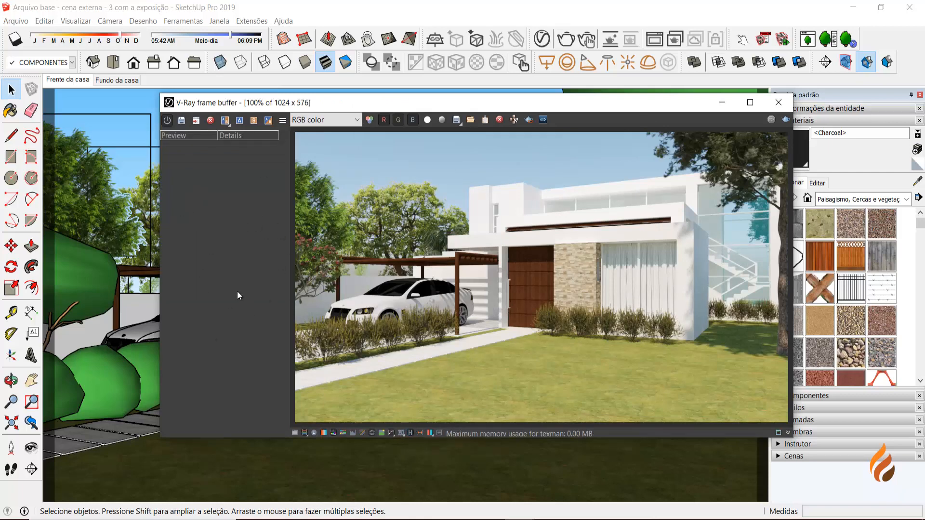
pyautogui.click(196, 120)
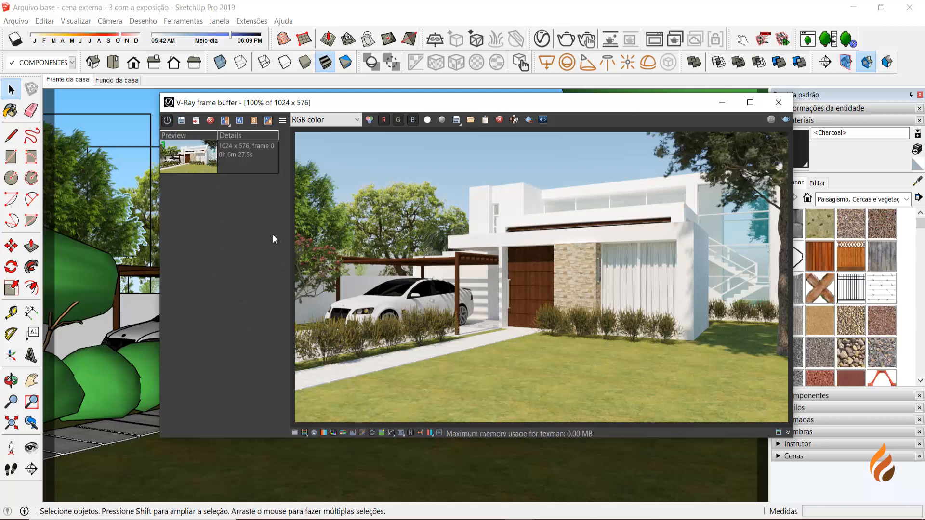
pyautogui.click(777, 102)
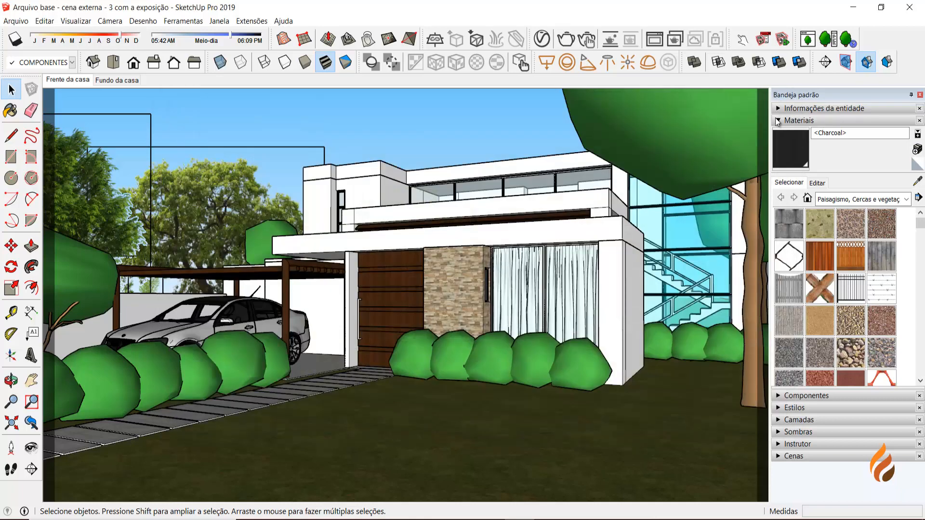
# In the V-Ray render settings, expand the advanced render parameters and set the Noise Limit to 0,02.
pyautogui.click(544, 41)
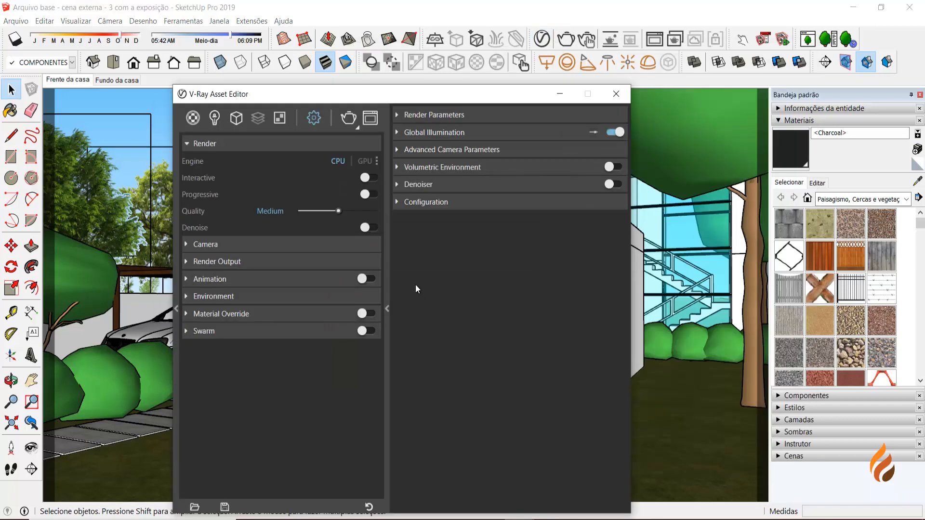
pyautogui.click(388, 308)
pyautogui.click(386, 308)
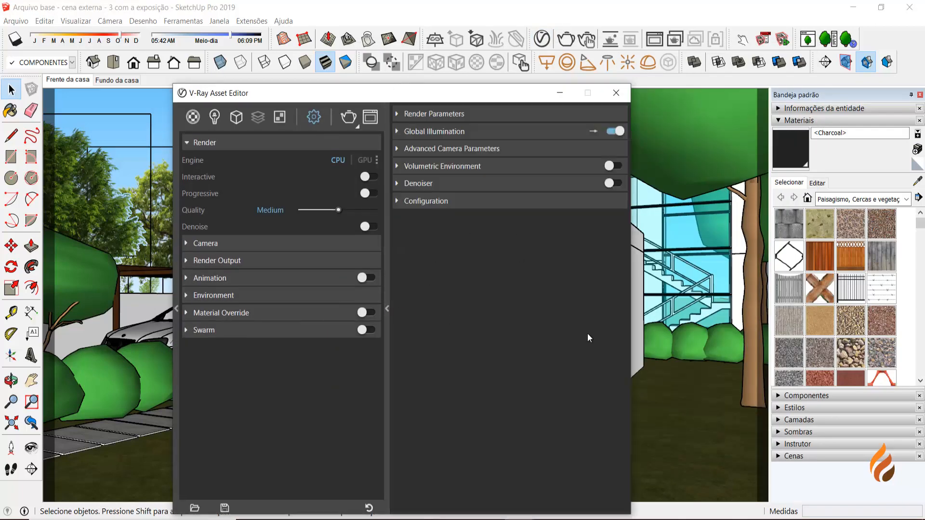
pyautogui.click(387, 308)
pyautogui.click(387, 310)
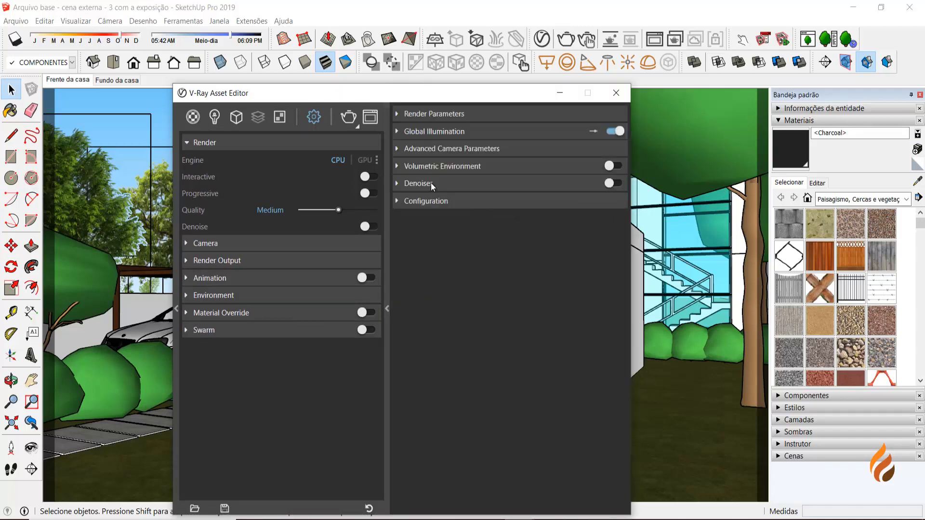
pyautogui.click(400, 113)
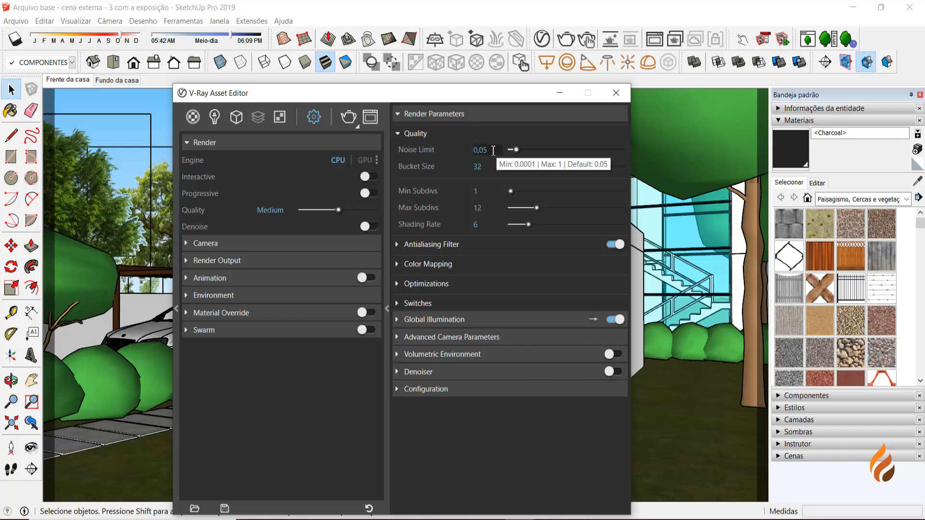
pyautogui.moveTo(493, 151); pyautogui.dragTo(449, 142)
pyautogui.write(',0')
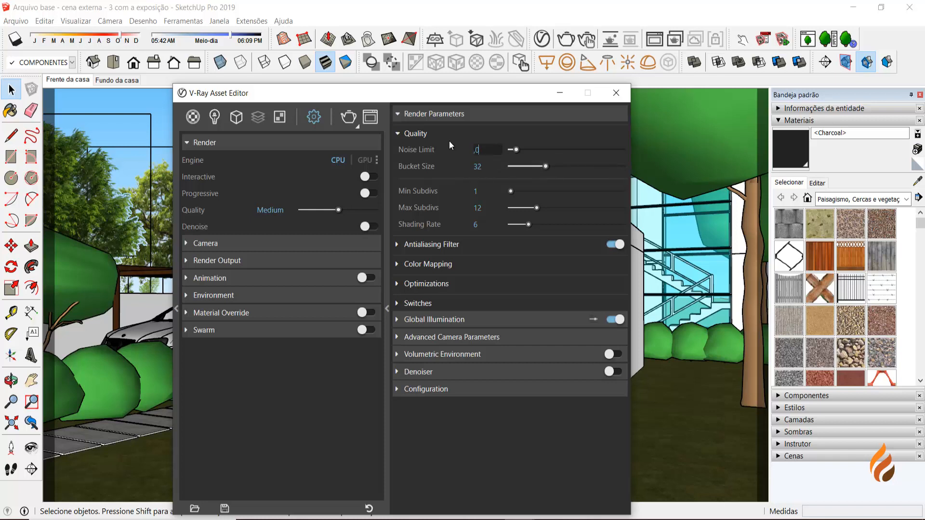
pyautogui.write('22')
pyautogui.press('Return')
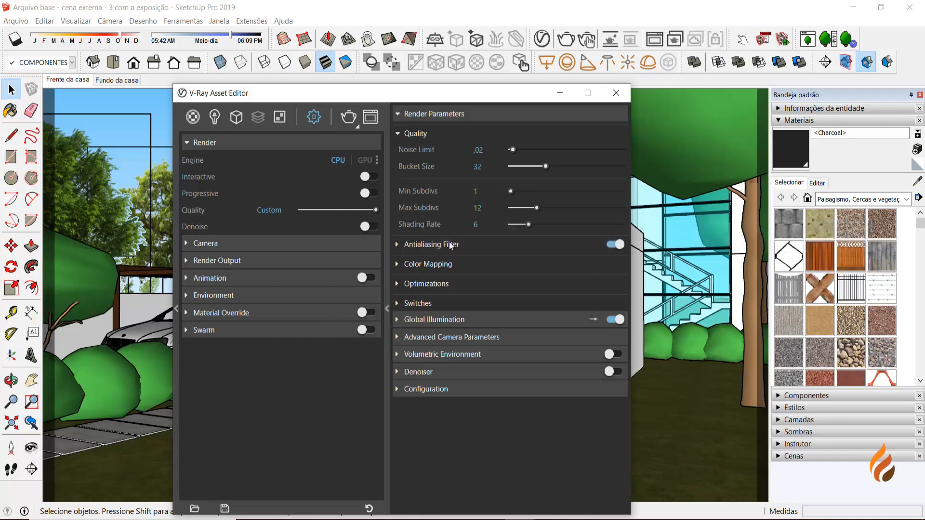
# Set the Max Subdivs of the render quality to 25 and close the V-Ray Asset Editor.
pyautogui.moveTo(446, 224)
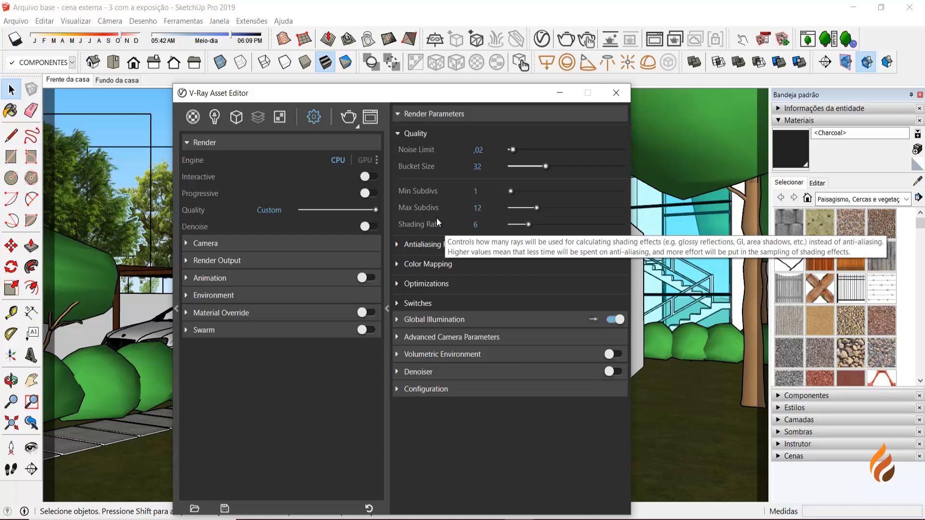
pyautogui.click(477, 208)
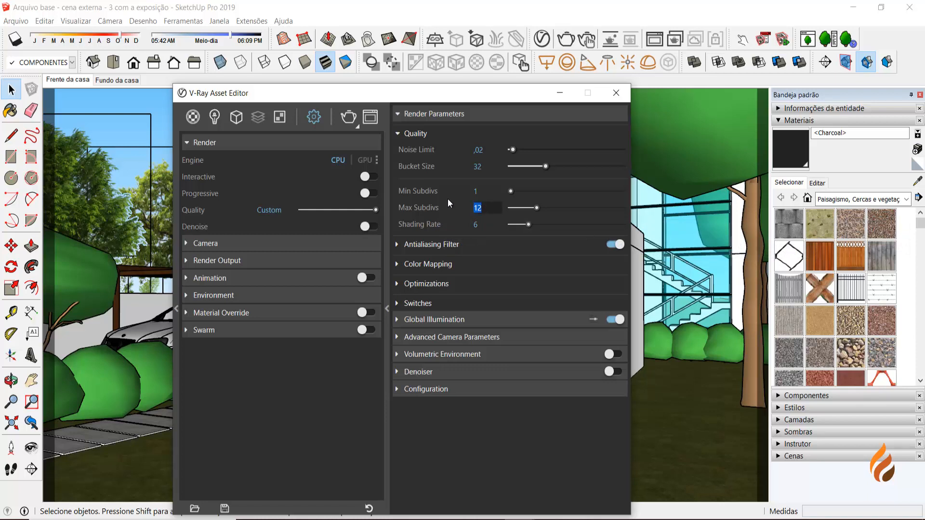
pyautogui.write('25')
pyautogui.press('Return')
pyautogui.click(616, 92)
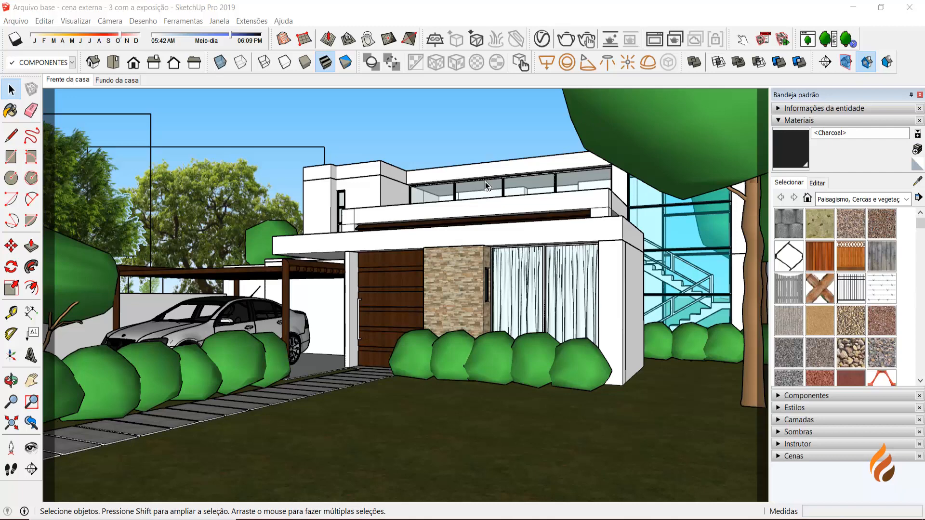
# Render the house front scene with V-Ray and save the new image to the render history.
pyautogui.click(565, 41)
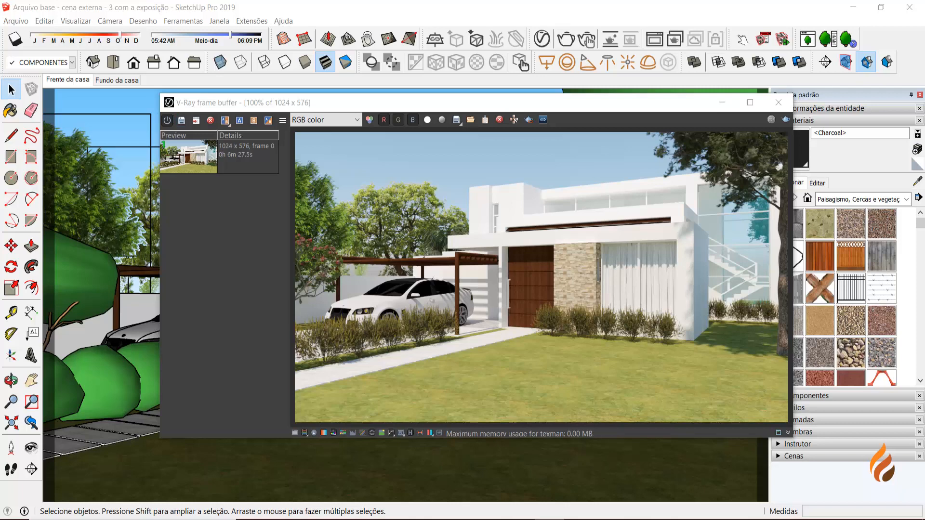
pyautogui.click(182, 120)
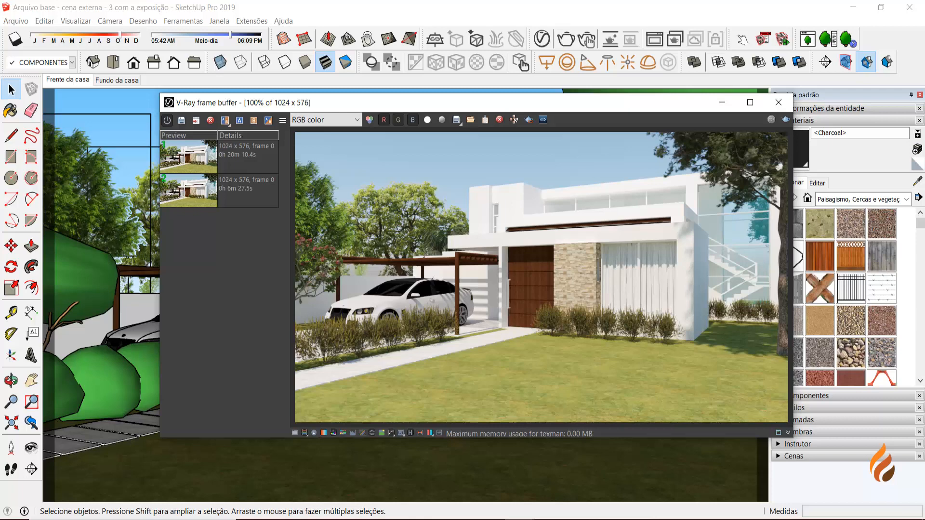
# Set up an A/B comparison in the render history with the 6m 27.5s render as A and the 20m 10.4s render as B.
pyautogui.click(247, 191)
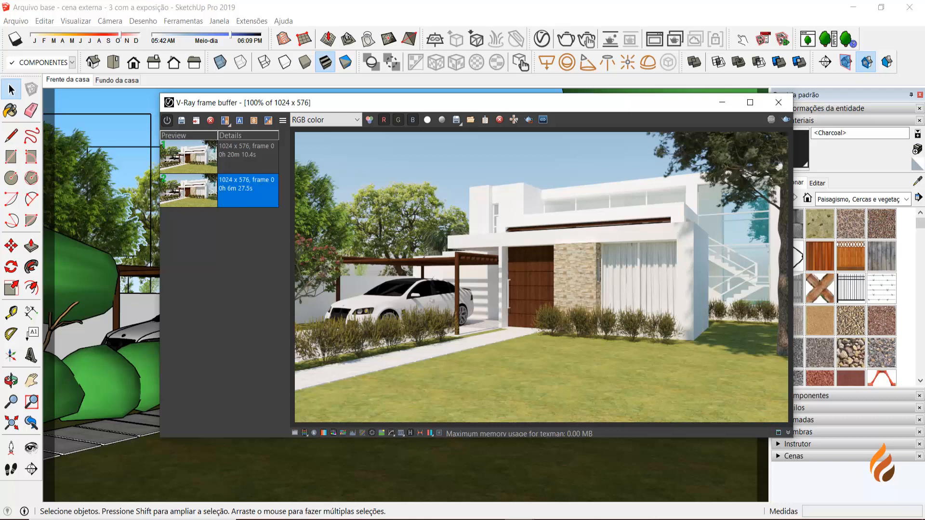
pyautogui.click(240, 120)
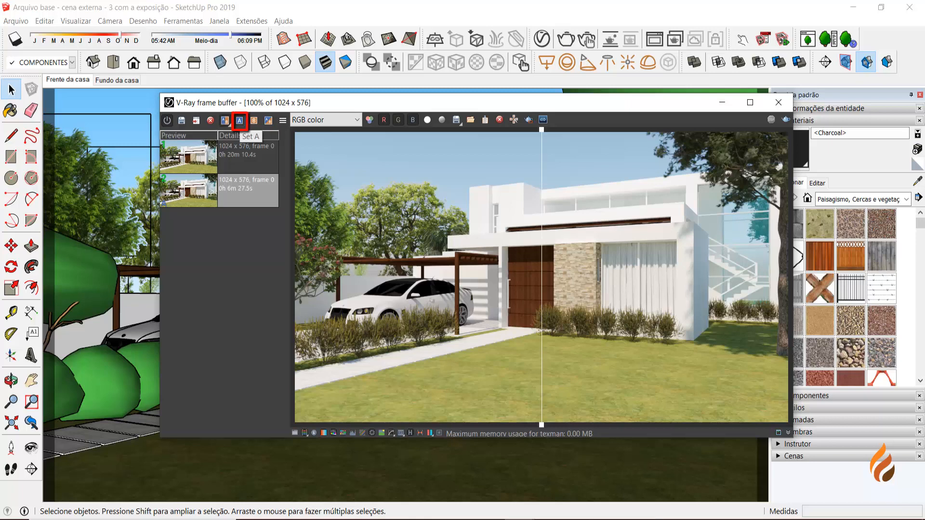
pyautogui.click(247, 157)
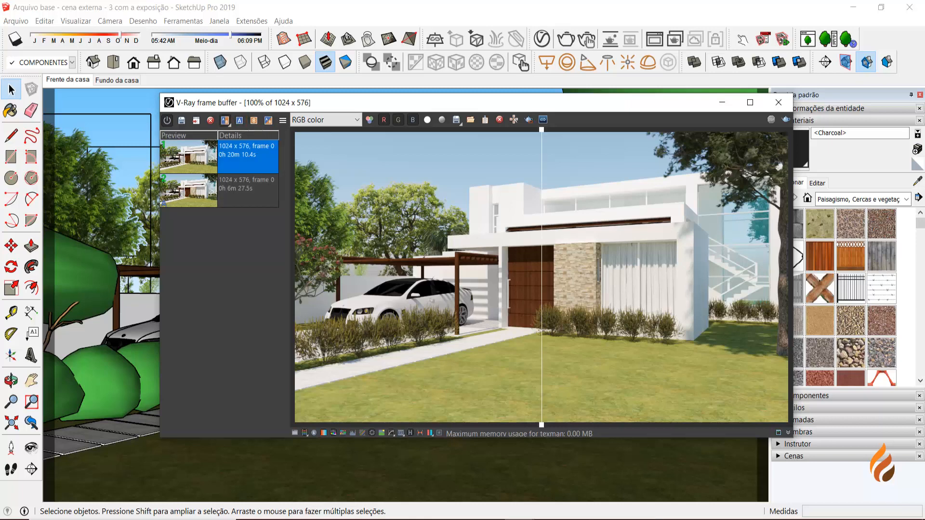
pyautogui.click(254, 120)
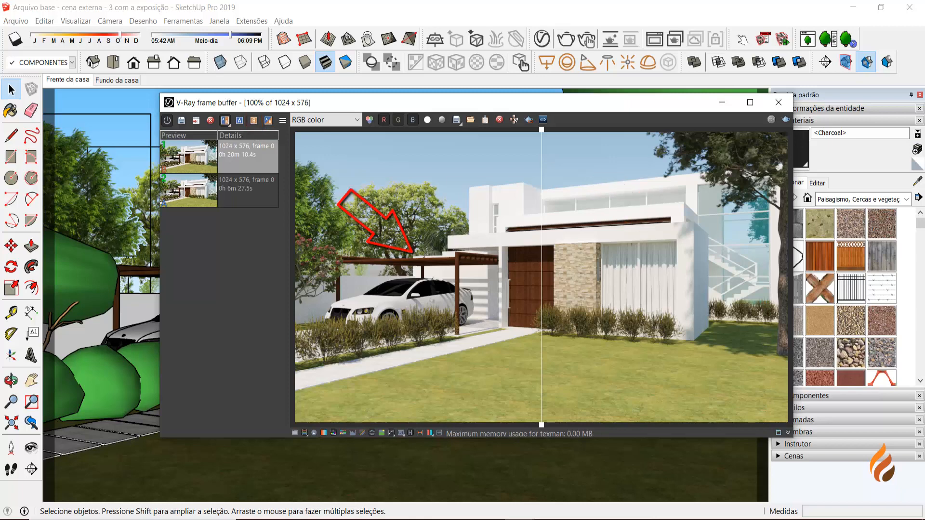
# Compare the two renders up close around the wooden door, the shrubs and the white corner wall, shifting the divider past the corner.
pyautogui.scroll(2, 540, 300)
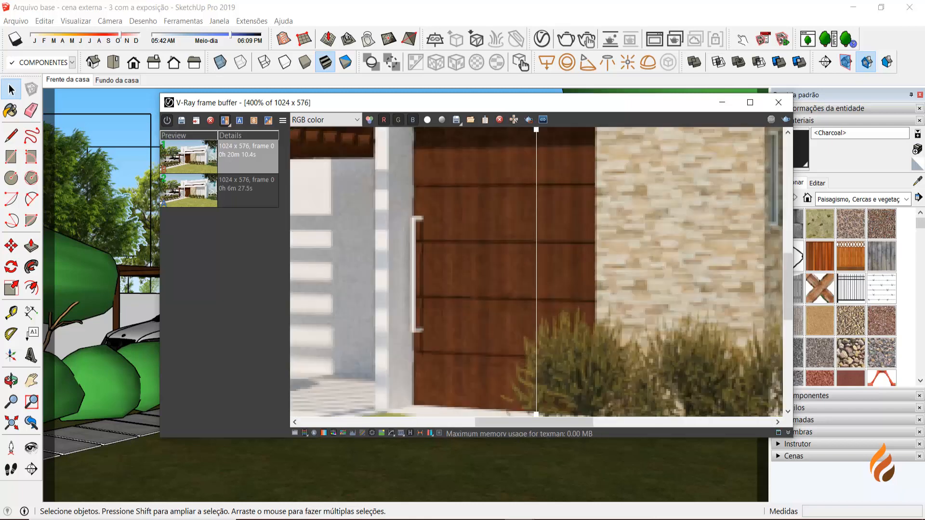
pyautogui.scroll(-1, 541, 290)
pyautogui.moveTo(559, 289); pyautogui.dragTo(481, 273, button='middle')
pyautogui.moveTo(638, 272); pyautogui.dragTo(377, 276, button='middle')
pyautogui.scroll(1, 487, 278)
pyautogui.moveTo(536, 272); pyautogui.dragTo(715, 272)
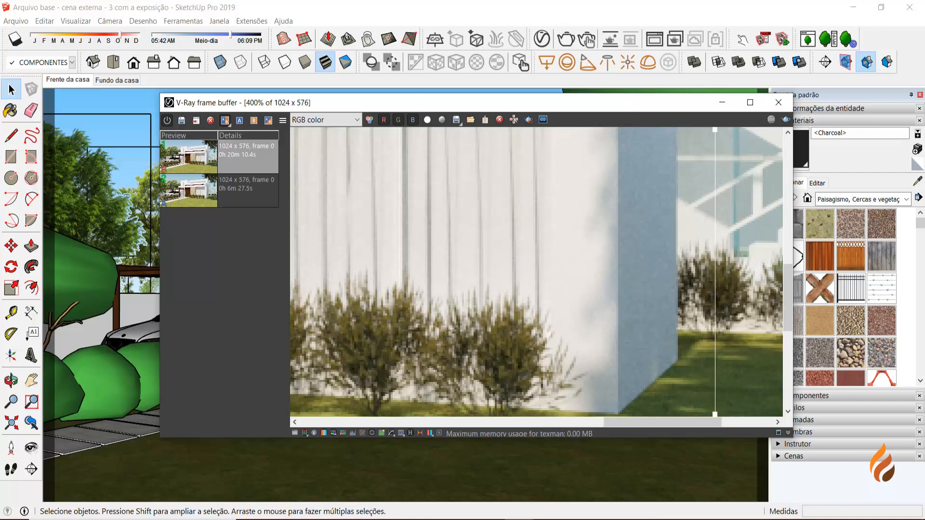
# Compare the noise in both renders at the shaded corner wall and glazed staircase by sweeping the divider back across them.
pyautogui.scroll(-1, 715, 273)
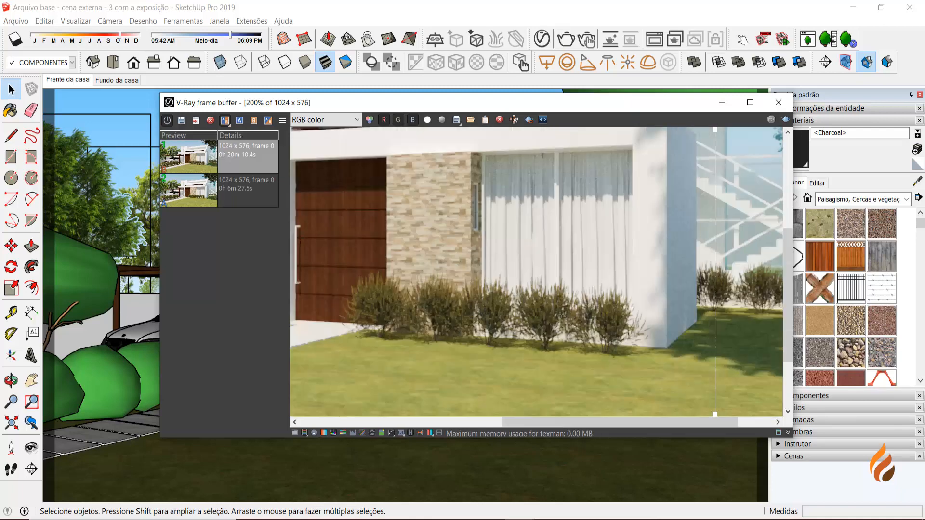
pyautogui.scroll(1, 715, 273)
pyautogui.moveTo(715, 273); pyautogui.dragTo(640, 273, button='middle')
pyautogui.moveTo(713, 249); pyautogui.dragTo(655, 285, button='middle')
pyautogui.scroll(-1, 712, 265)
pyautogui.scroll(1, 655, 285)
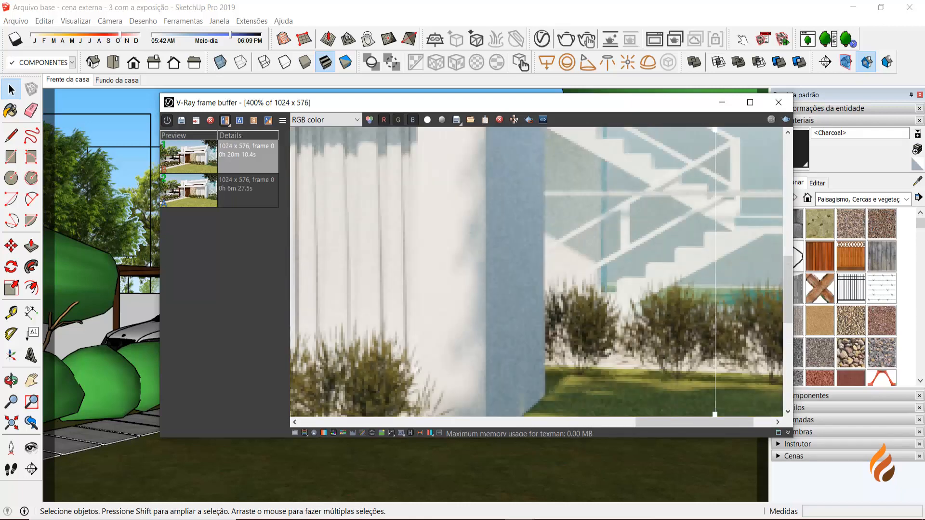
pyautogui.moveTo(715, 273); pyautogui.dragTo(429, 273)
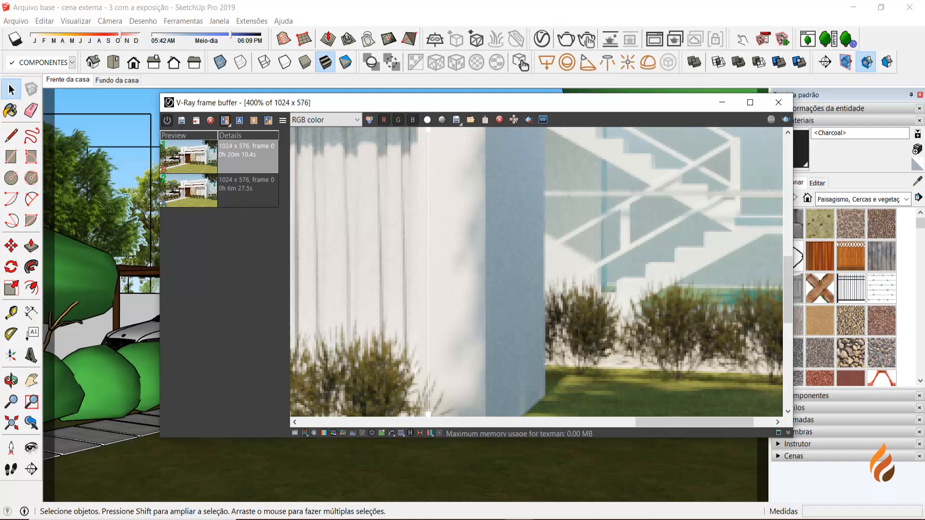
# Examine the compared renders at the curtains, entrance and stone cladding, ending on the full image.
pyautogui.scroll(-1, 536, 271)
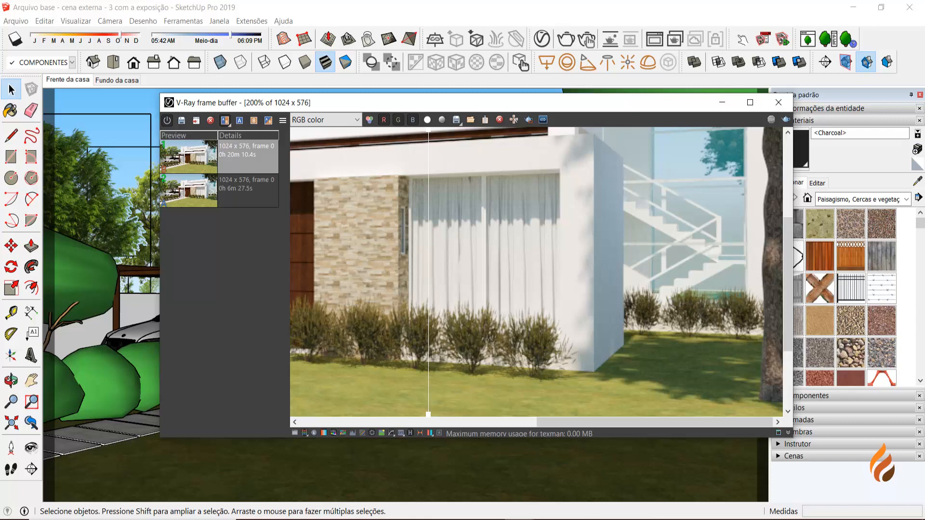
pyautogui.scroll(1, 428, 284)
pyautogui.moveTo(428, 283); pyautogui.dragTo(406, 256, button='middle')
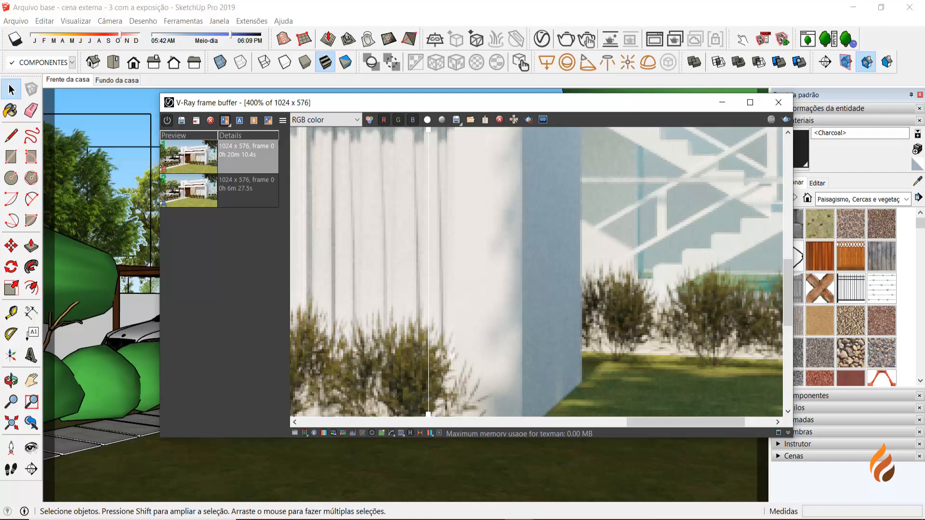
pyautogui.scroll(-2, 627, 263)
pyautogui.scroll(1, 421, 220)
pyautogui.moveTo(434, 222); pyautogui.dragTo(294, 184, button='middle')
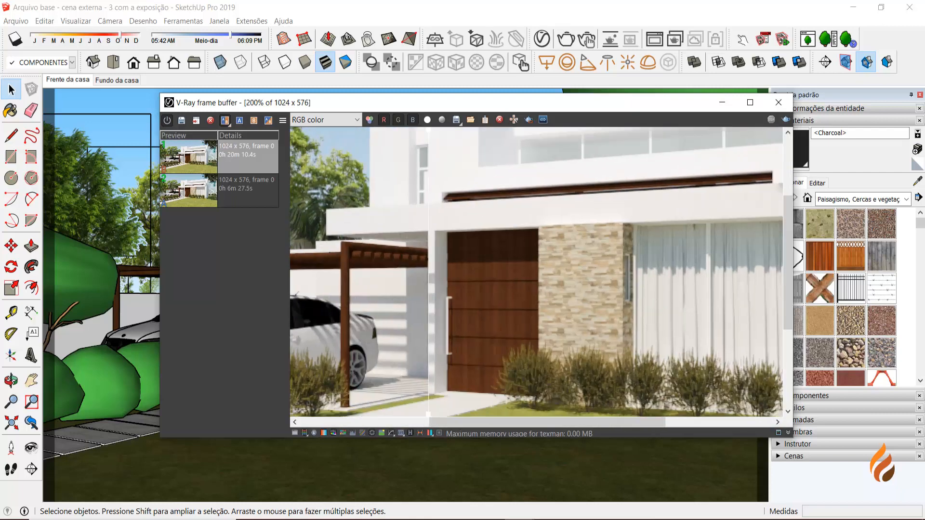
pyautogui.scroll(1, 427, 273)
pyautogui.moveTo(675, 260); pyautogui.dragTo(308, 274, button='middle')
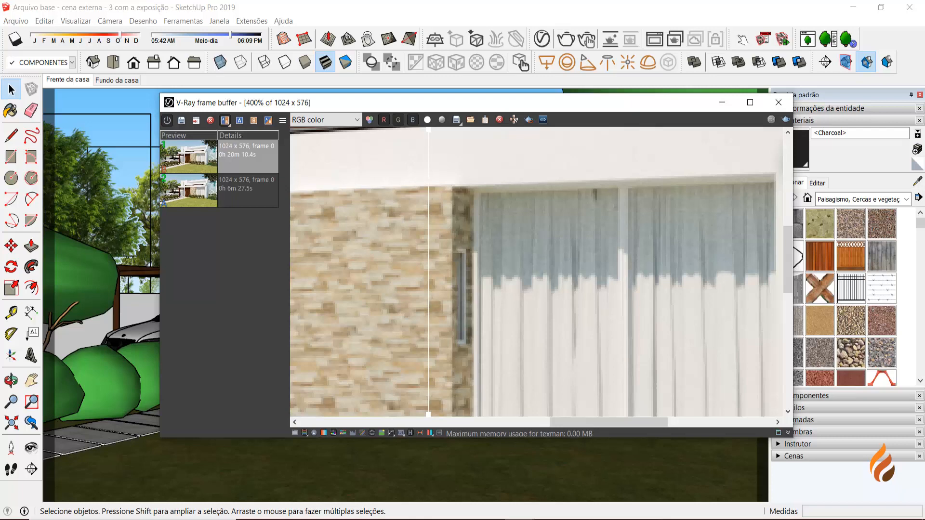
pyautogui.scroll(-1, 430, 212)
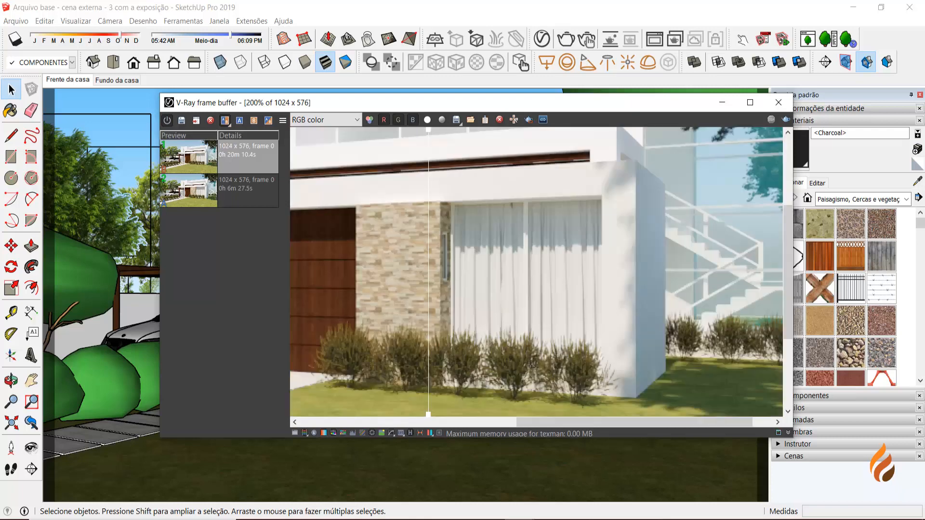
pyautogui.scroll(-1, 430, 212)
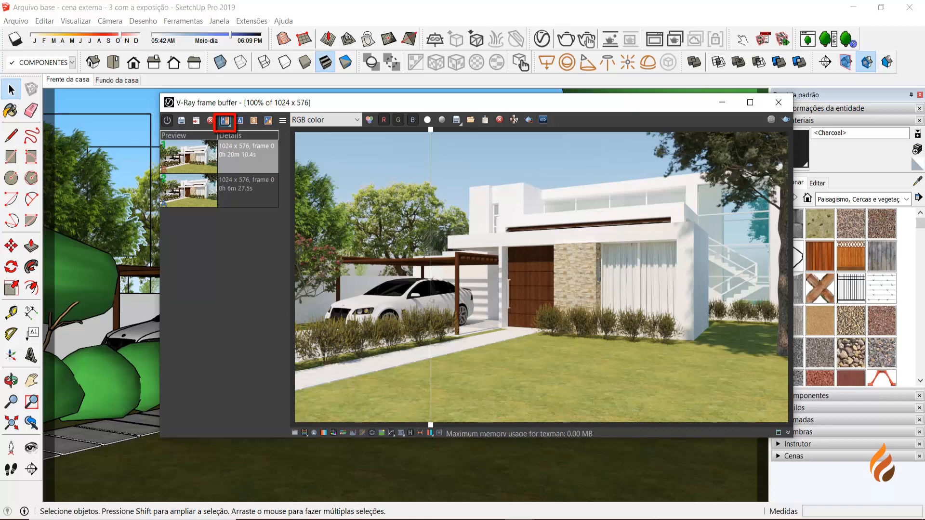
# Turn off the A/B comparison and inspect the curtains and shaded corner wall in the render.
pyautogui.click(225, 120)
pyautogui.scroll(1, 578, 259)
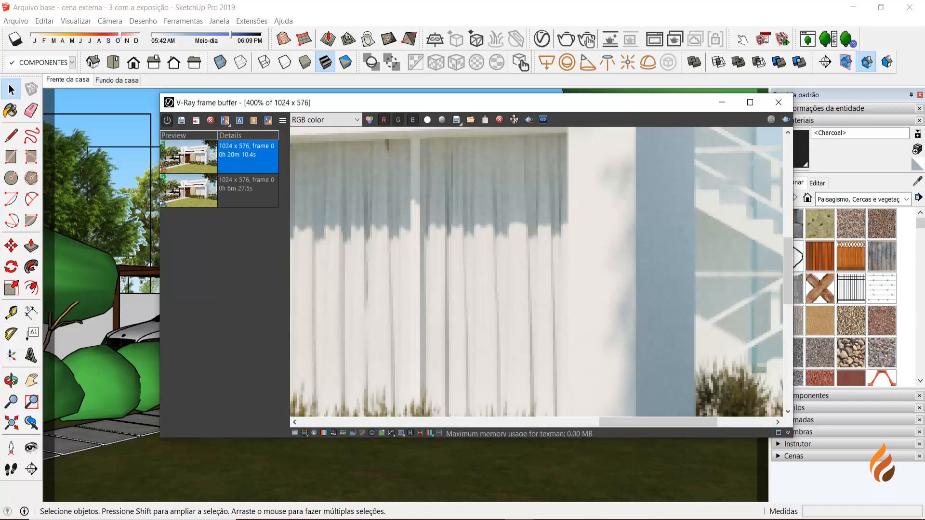
pyautogui.scroll(-2, 578, 259)
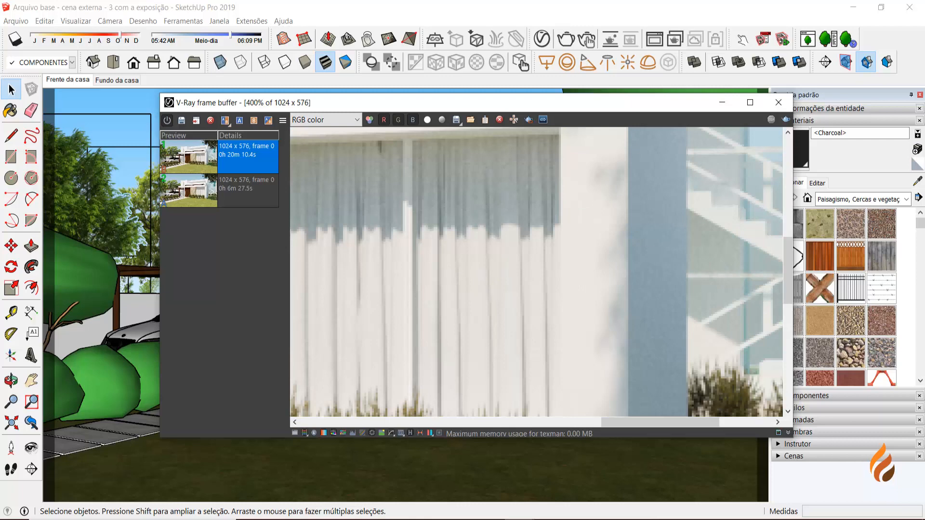
pyautogui.scroll(-2, 631, 272)
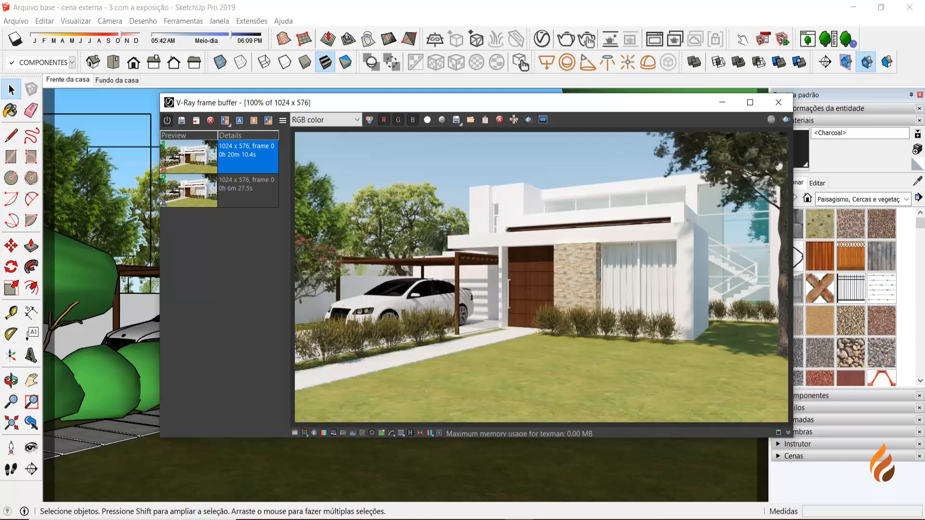
# Inspect the front facade of the render for remaining noise and close the frame buffer.
pyautogui.scroll(1, 701, 280)
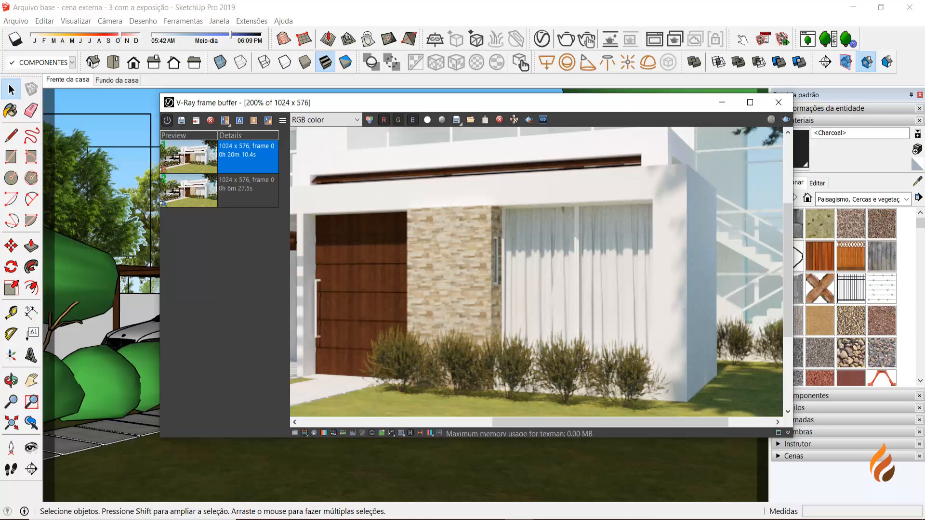
pyautogui.scroll(-1, 542, 275)
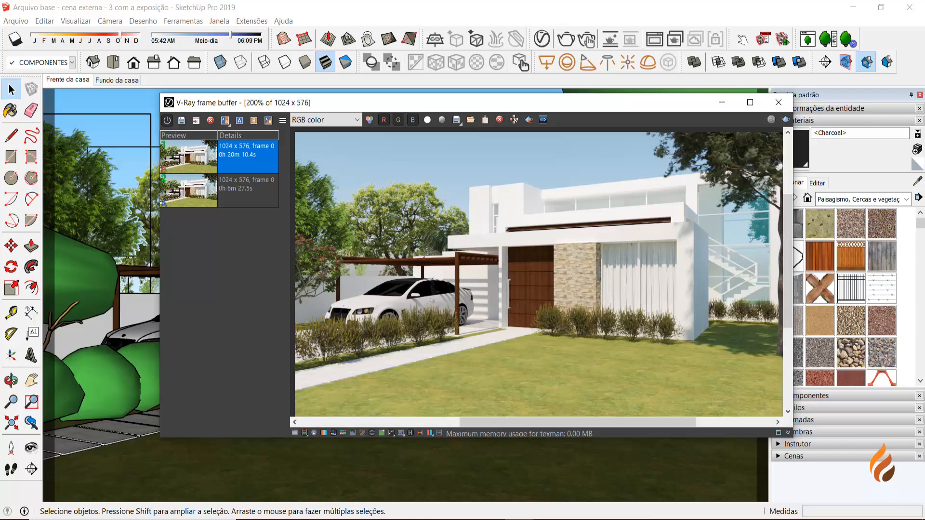
pyautogui.scroll(1, 636, 265)
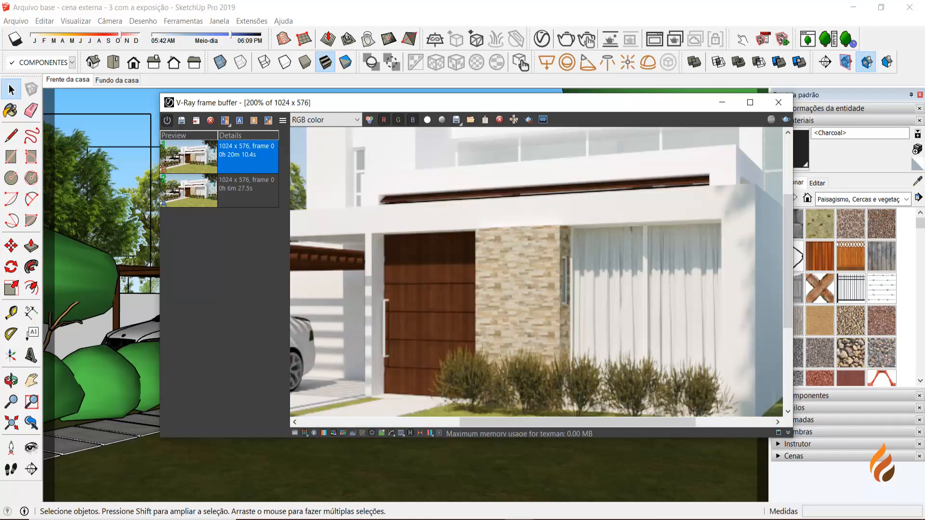
pyautogui.scroll(-1, 539, 277)
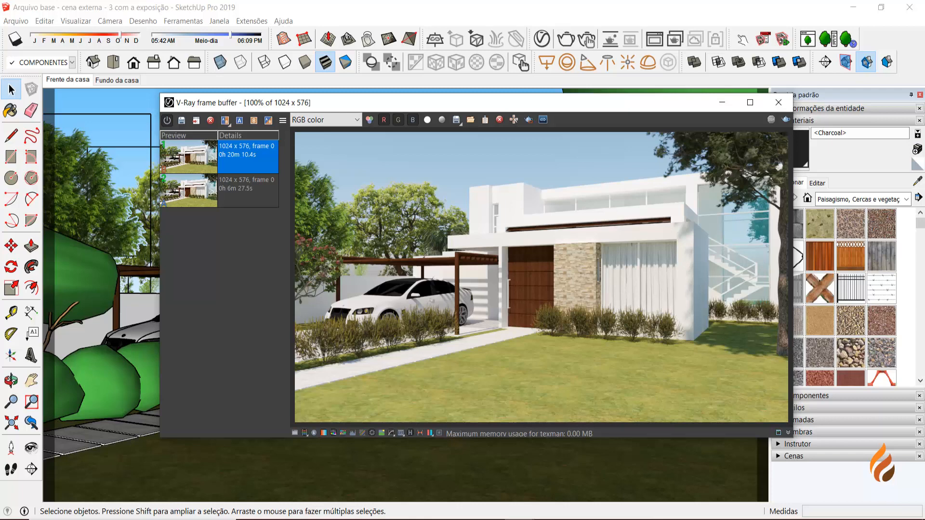
pyautogui.scroll(1, 701, 284)
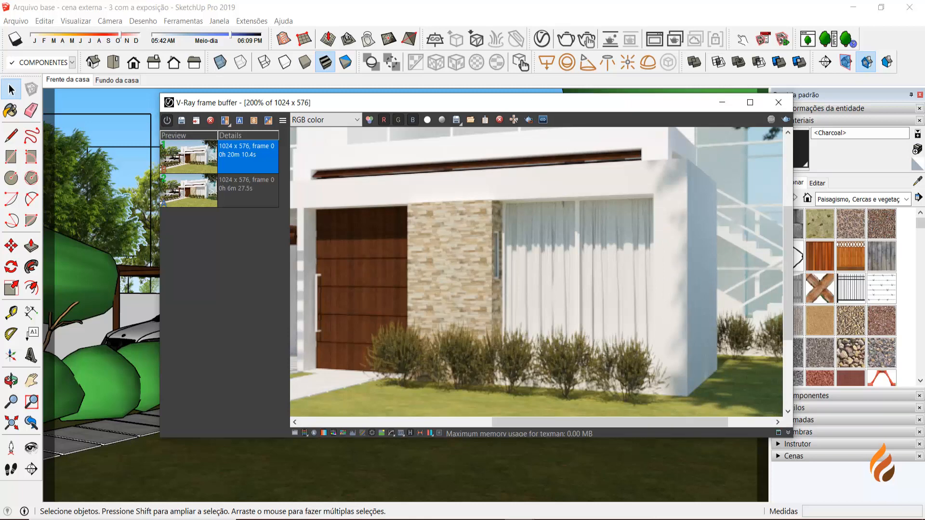
pyautogui.scroll(-3, 541, 274)
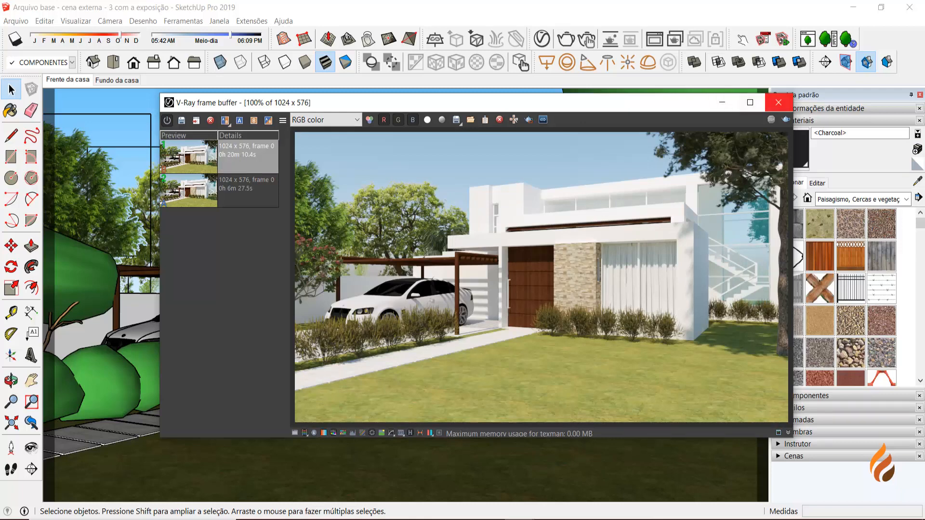
pyautogui.click(778, 102)
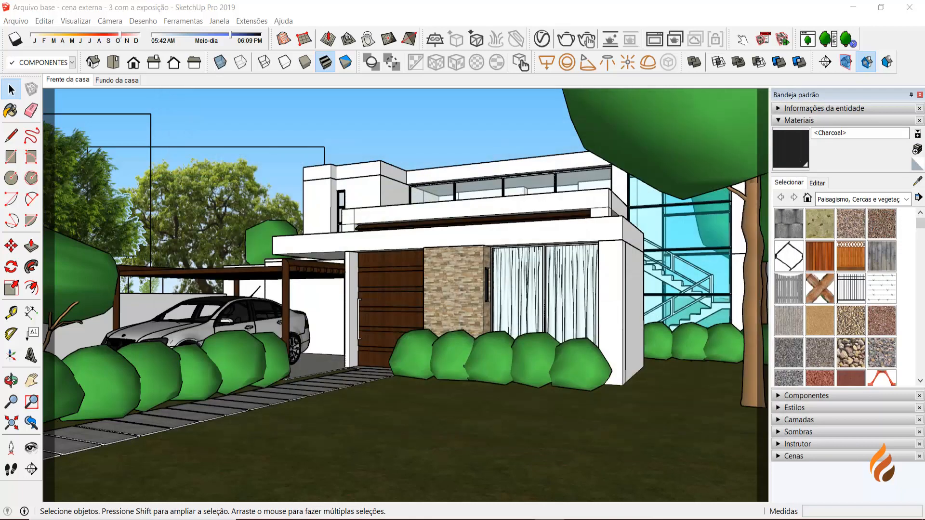
# In the V-Ray render settings, expand Global Illumination and set the Primary Rays to Irradiance map.
pyautogui.click(542, 38)
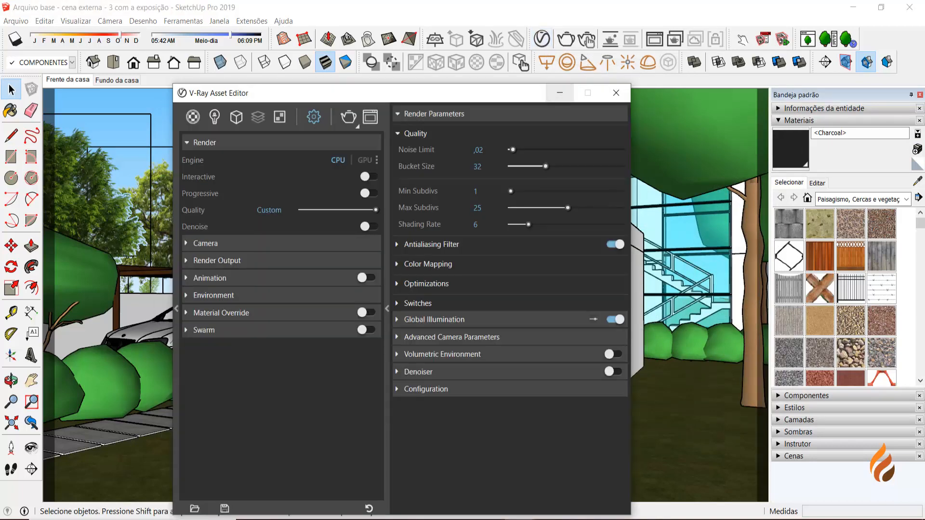
pyautogui.moveTo(385, 92); pyautogui.dragTo(360, 58)
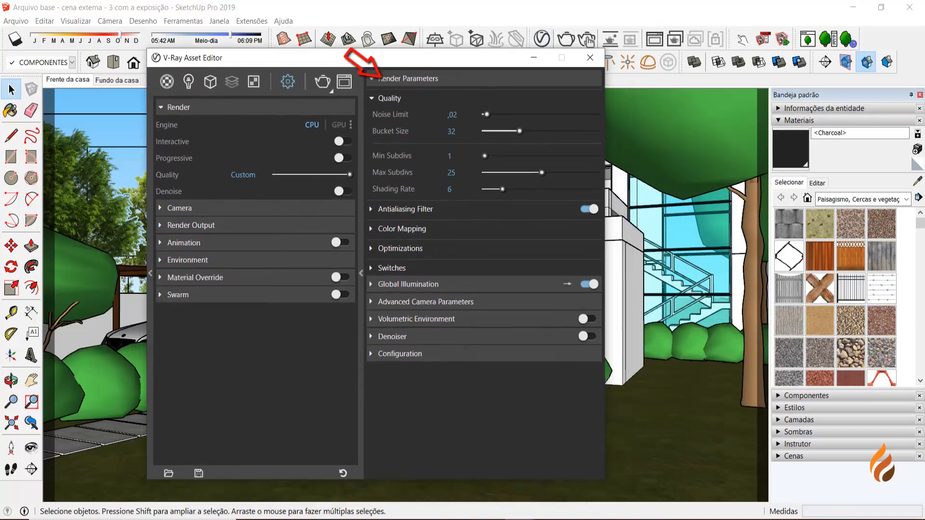
pyautogui.click(408, 79)
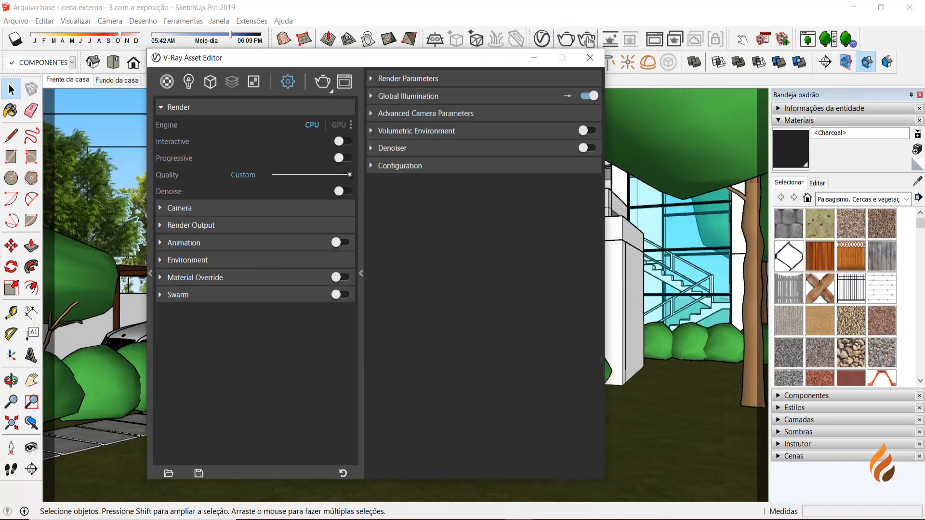
pyautogui.click(408, 96)
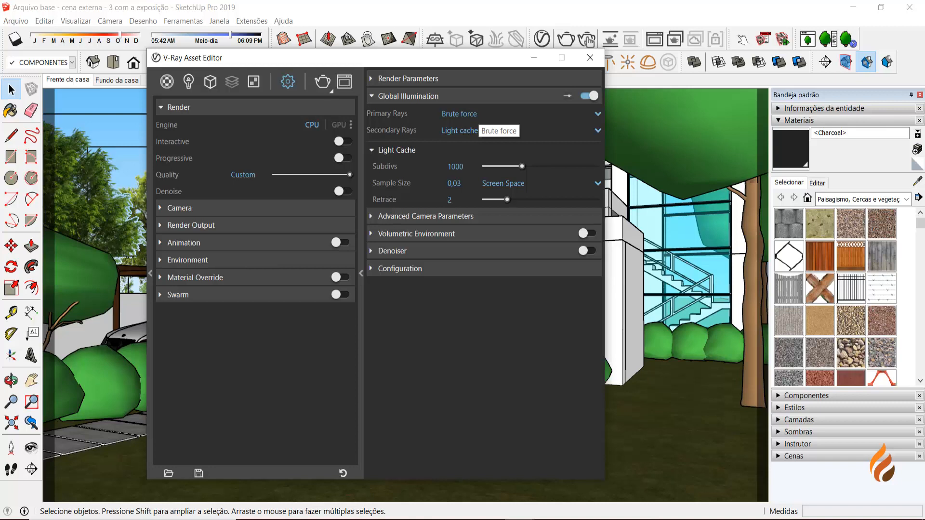
pyautogui.click(486, 114)
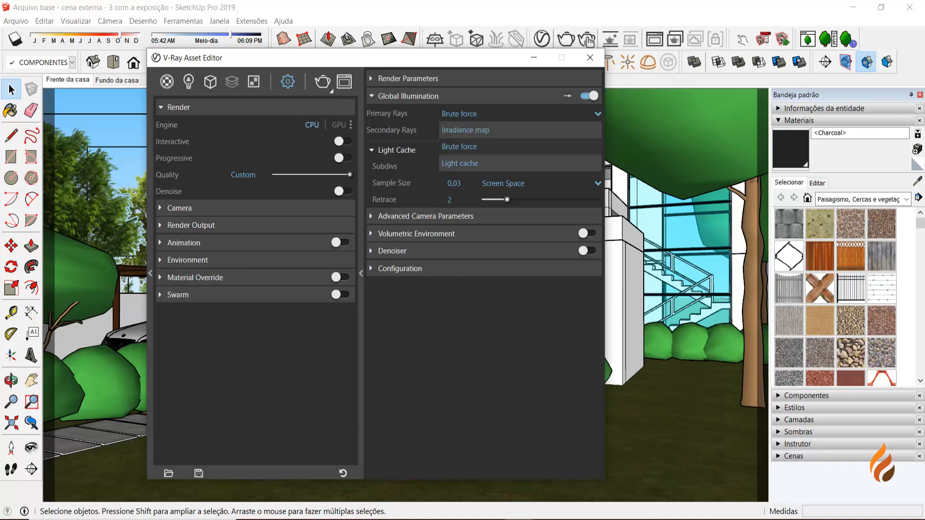
pyautogui.click(466, 130)
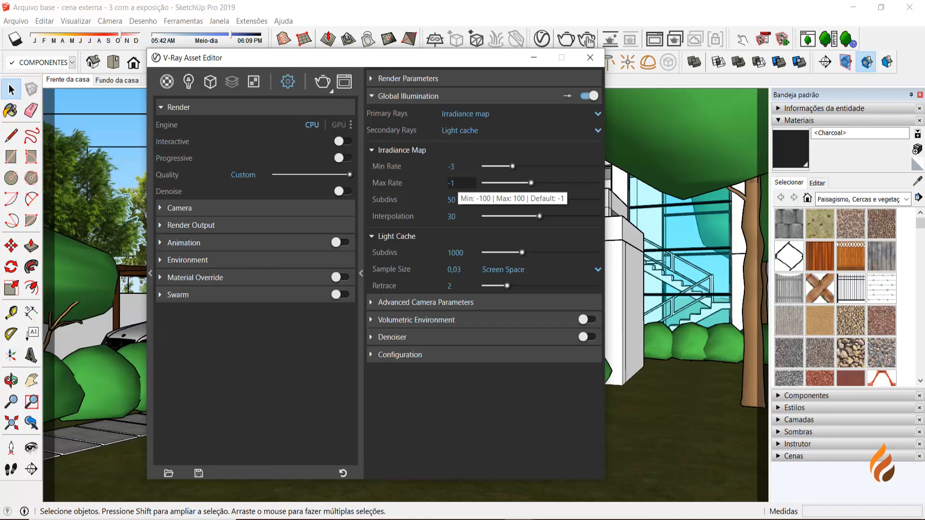
# Set the Irradiance Map's Max Rate to -2 and close the V-Ray Asset Editor.
pyautogui.doubleClick(455, 183)
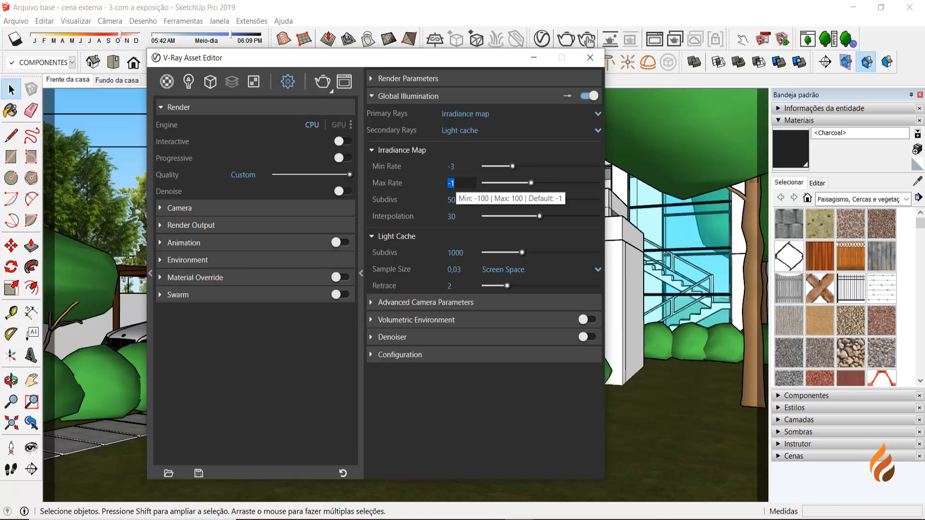
pyautogui.write('-2')
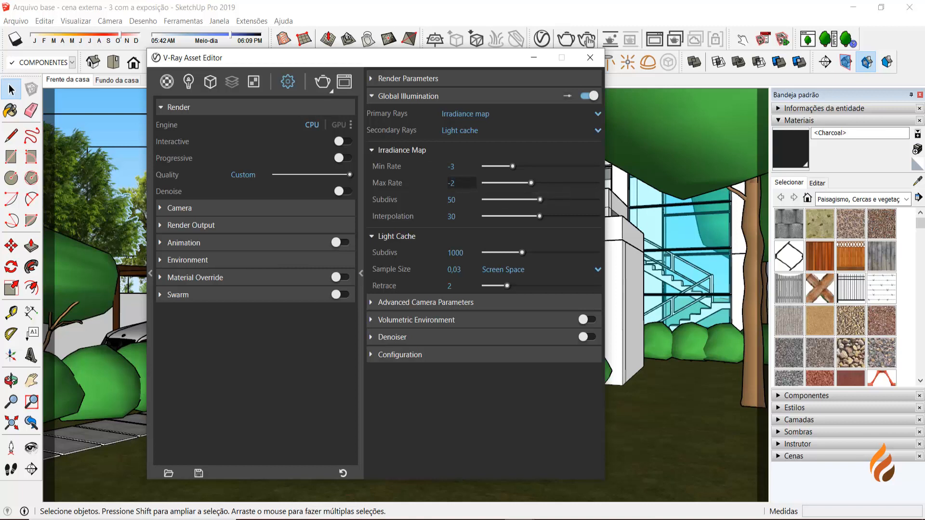
pyautogui.press('Return')
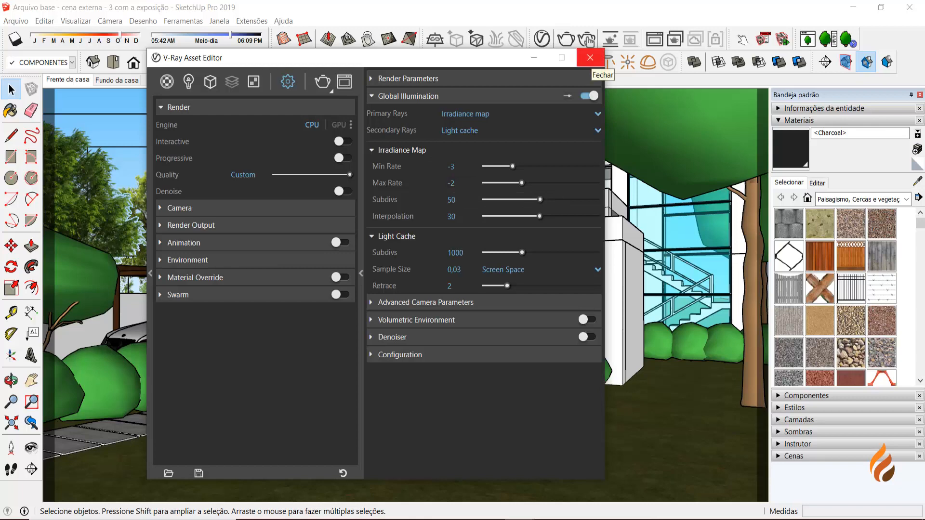
pyautogui.click(590, 57)
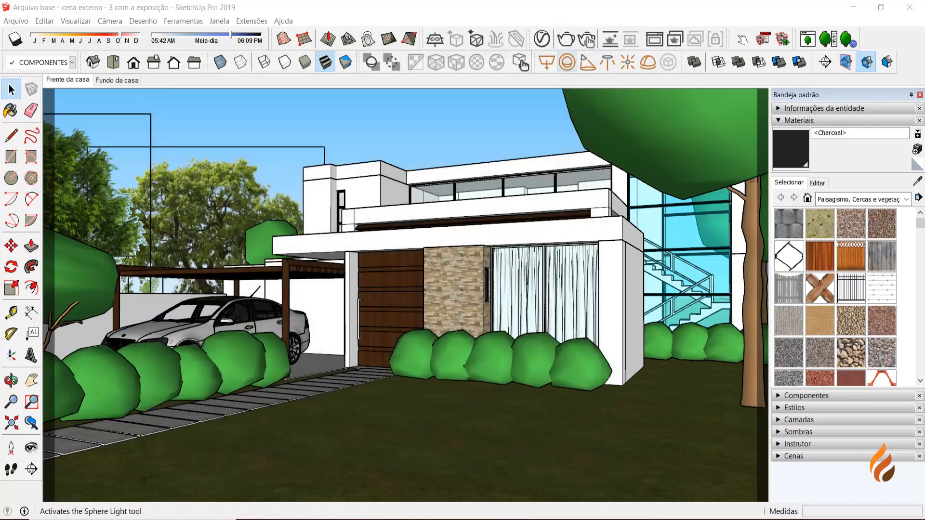
# Render the scene with V-Ray and save the result to the frame buffer history.
pyautogui.click(566, 39)
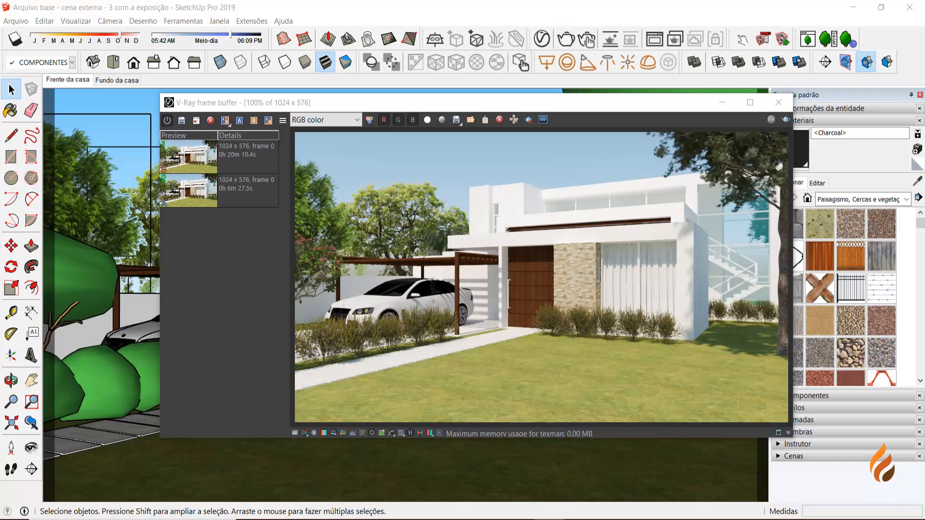
pyautogui.click(181, 120)
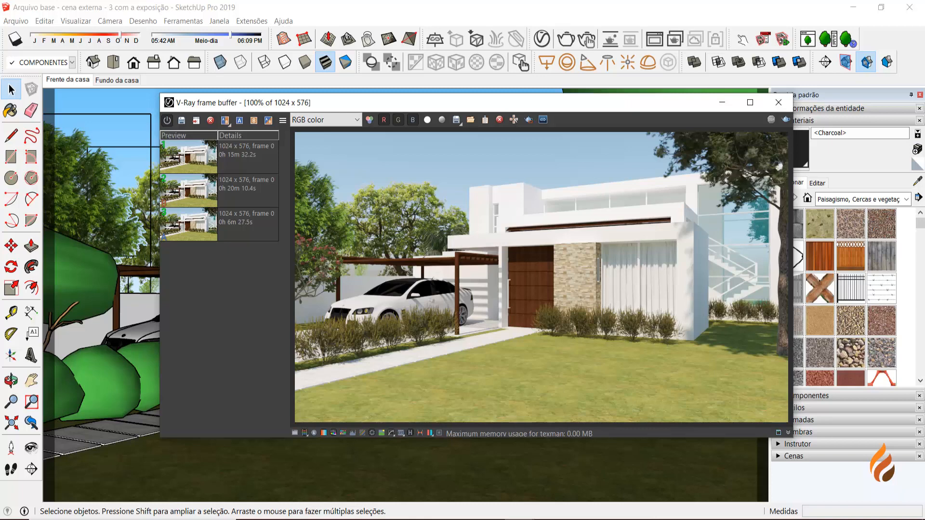
# Set up an A/B comparison in the render history with the 20m 10.4s render as A and the 15m 32.2s render as B.
pyautogui.click(247, 191)
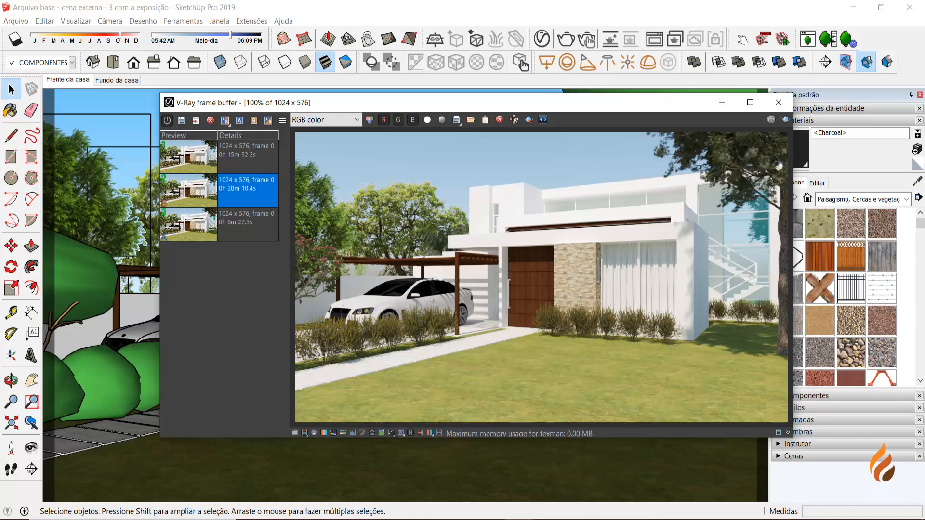
pyautogui.click(239, 120)
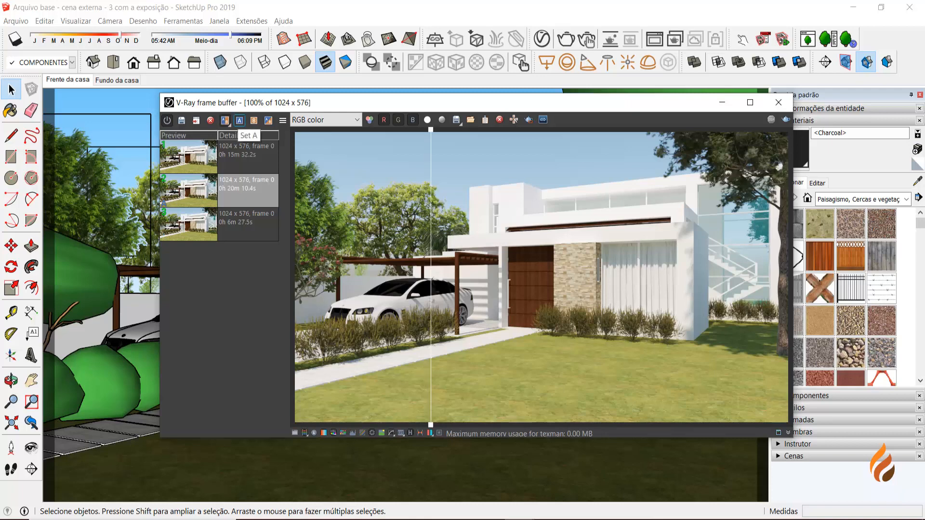
pyautogui.click(248, 157)
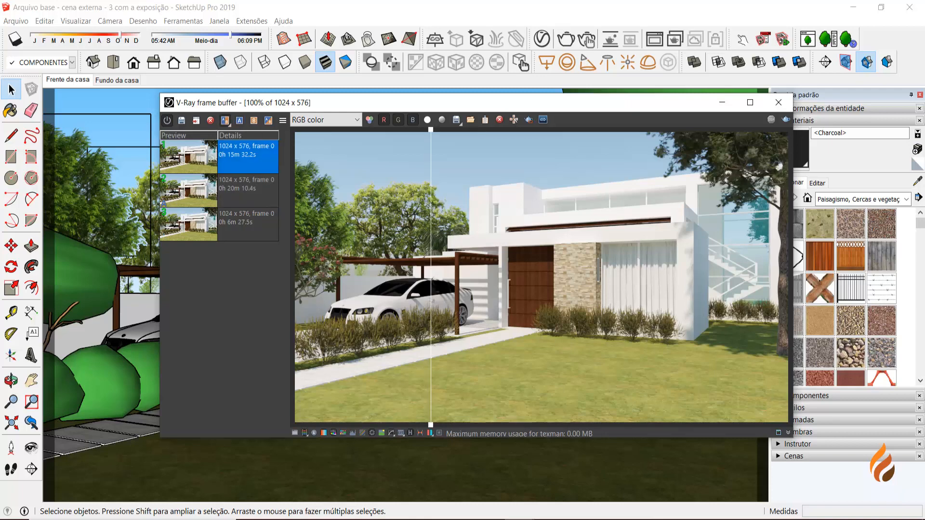
pyautogui.click(254, 120)
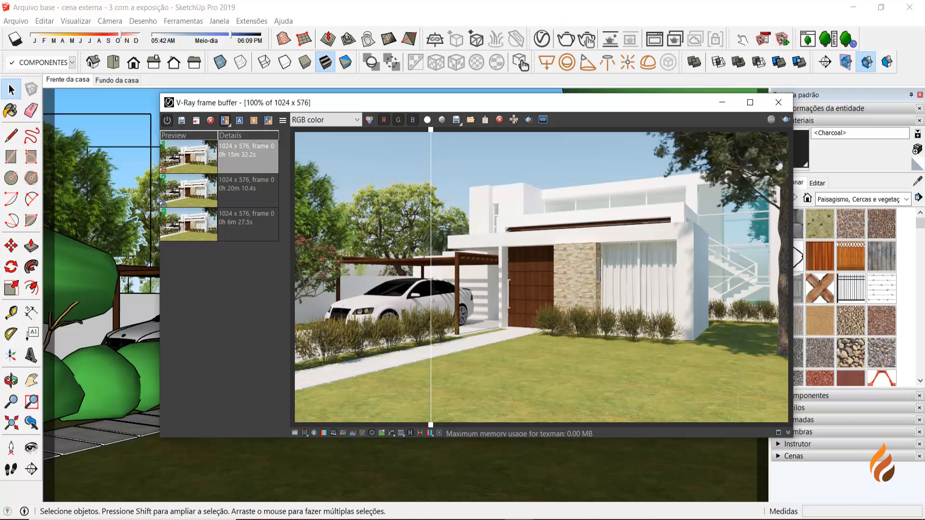
pyautogui.click(248, 190)
pyautogui.click(240, 121)
pyautogui.click(247, 157)
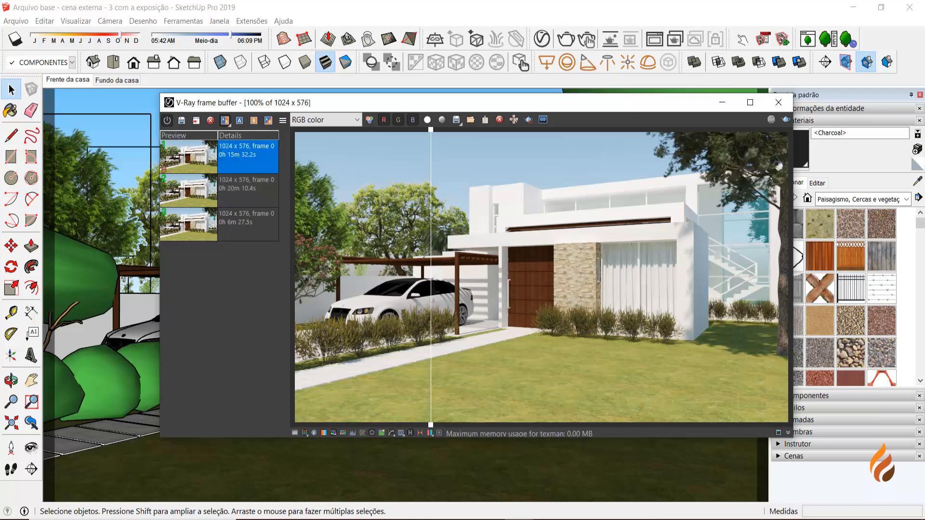
pyautogui.click(254, 121)
pyautogui.click(248, 191)
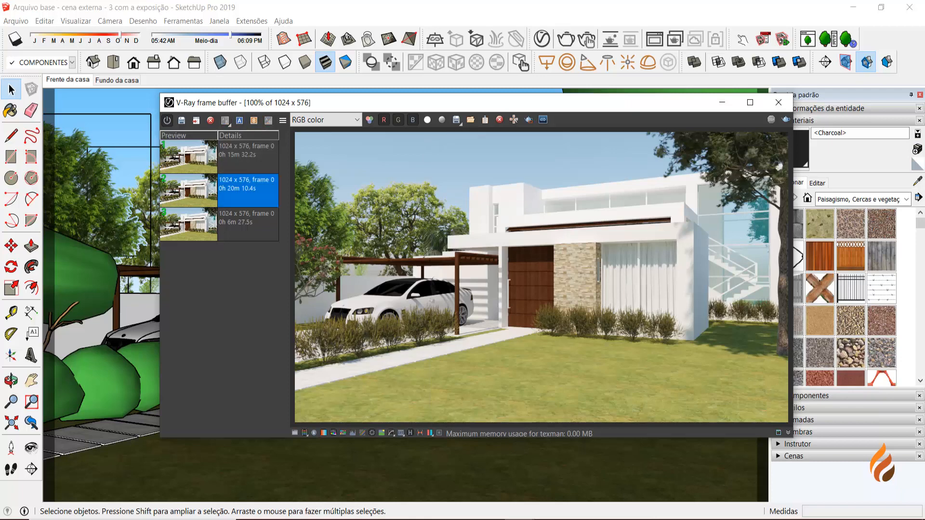
pyautogui.click(240, 121)
pyautogui.click(247, 157)
pyautogui.click(254, 120)
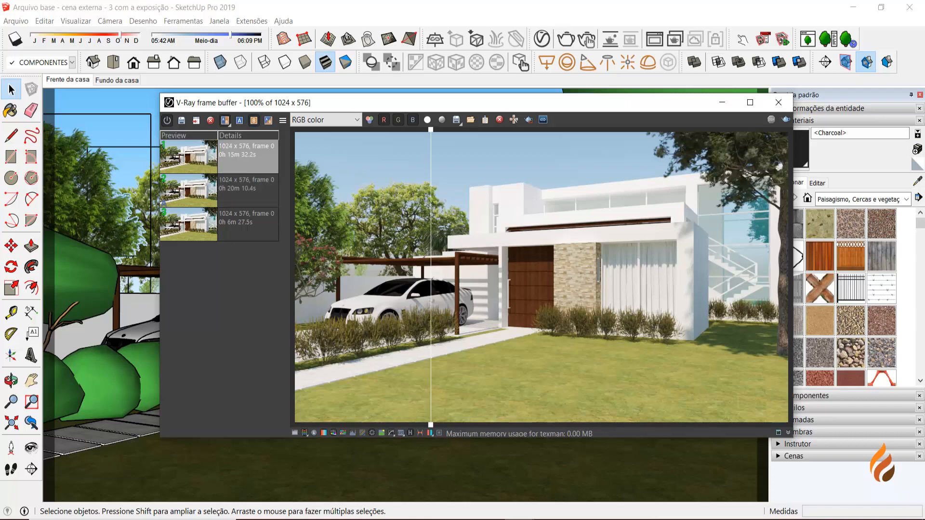
# Compare noise on the shaded corner wall and curtains in both renders by sweeping the A/B divider across them.
pyautogui.scroll(2, 430, 322)
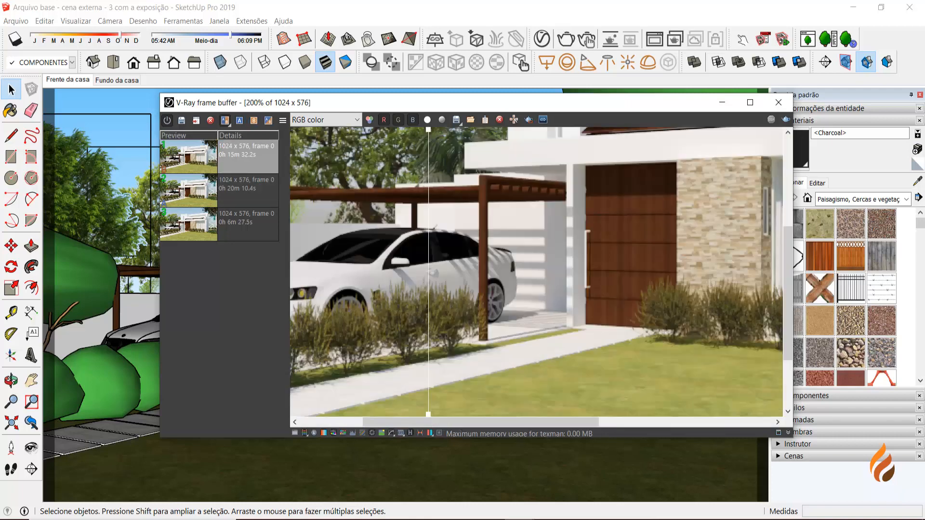
pyautogui.scroll(-2, 430, 322)
pyautogui.scroll(1, 771, 303)
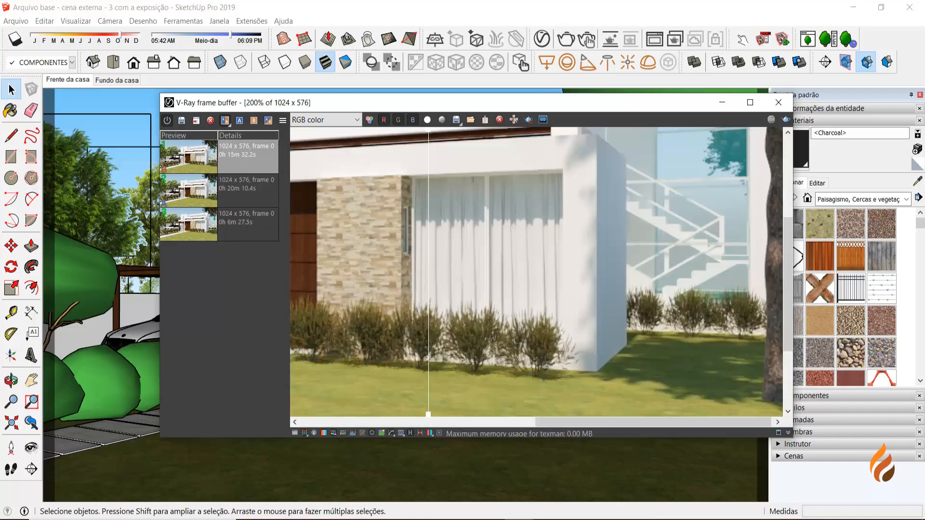
pyautogui.moveTo(428, 414); pyautogui.dragTo(713, 414)
pyautogui.scroll(1, 713, 290)
pyautogui.moveTo(713, 291); pyautogui.dragTo(702, 281, button='middle')
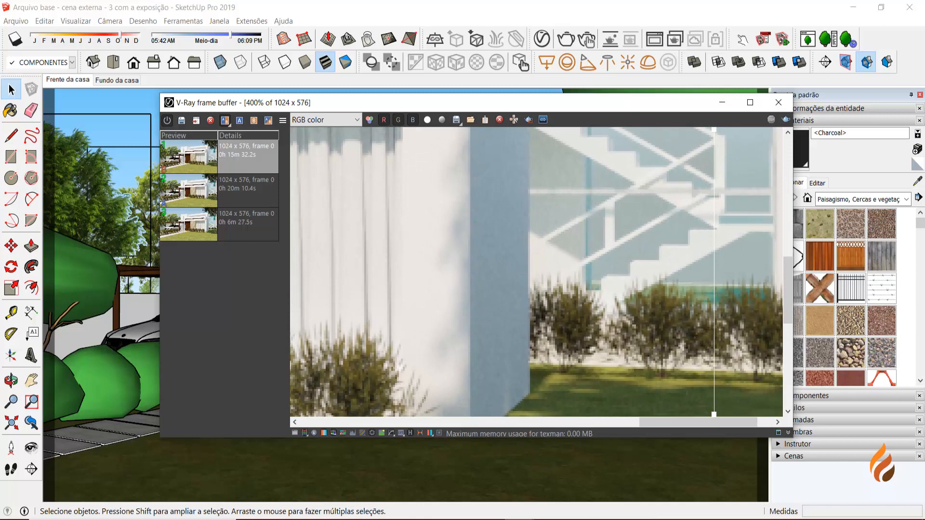
pyautogui.moveTo(713, 415); pyautogui.dragTo(421, 414)
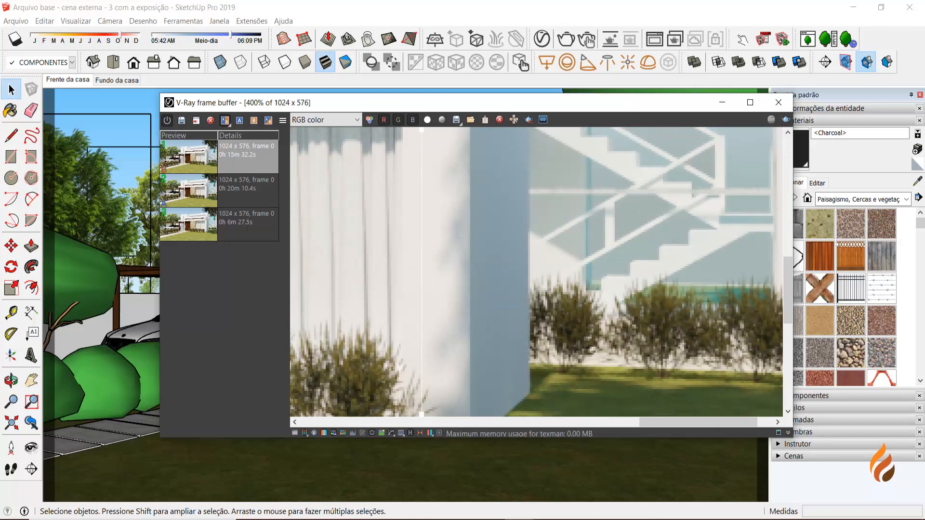
pyautogui.moveTo(422, 415); pyautogui.dragTo(628, 414)
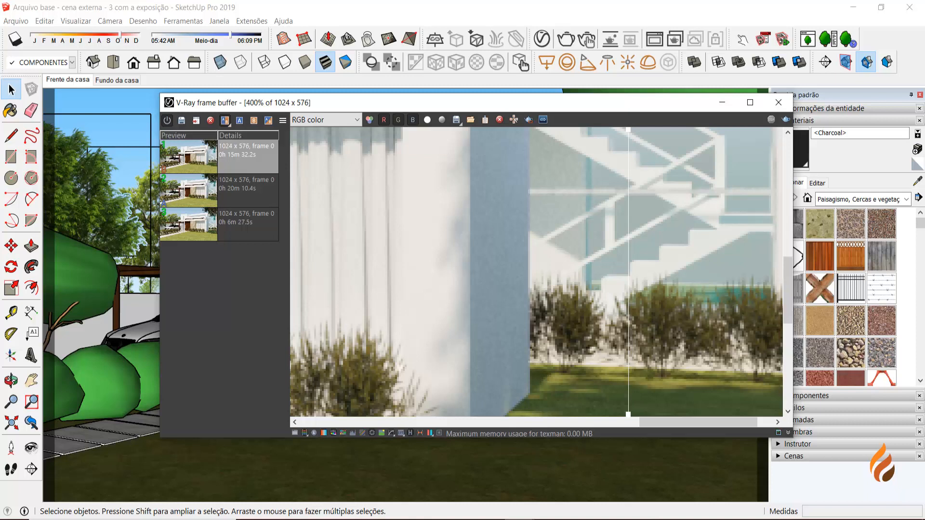
pyautogui.moveTo(628, 270); pyautogui.dragTo(564, 269)
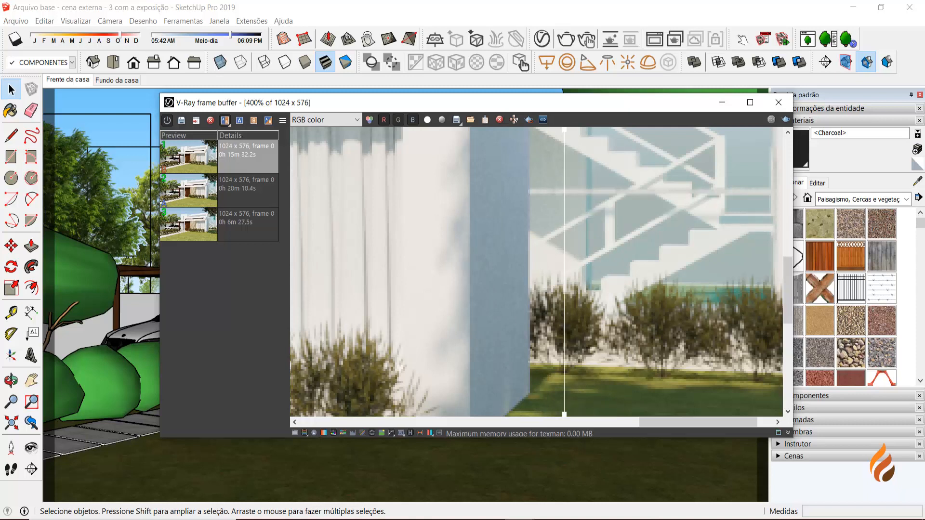
pyautogui.moveTo(564, 270); pyautogui.dragTo(383, 270)
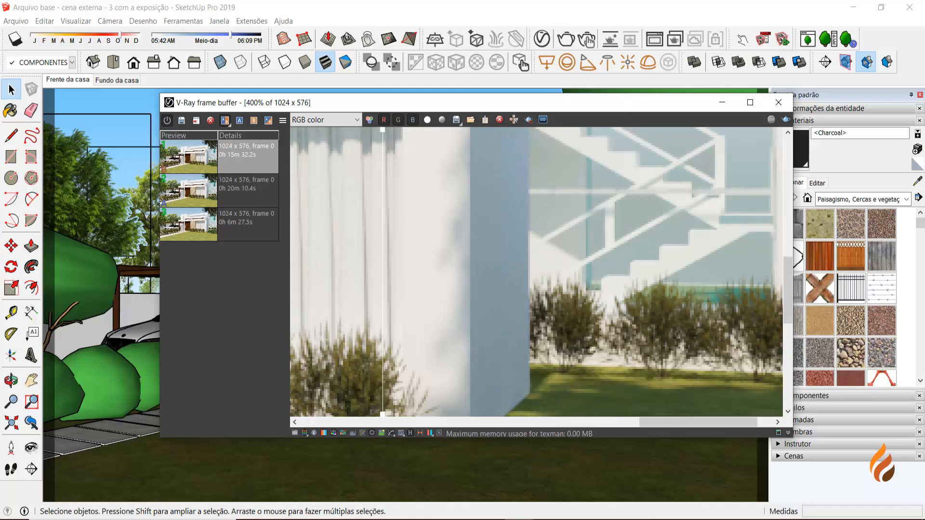
# Examine the curtained window, stone cladding and corner wall with the A/B divider moved beside the wooden door.
pyautogui.scroll(-1, 720, 295)
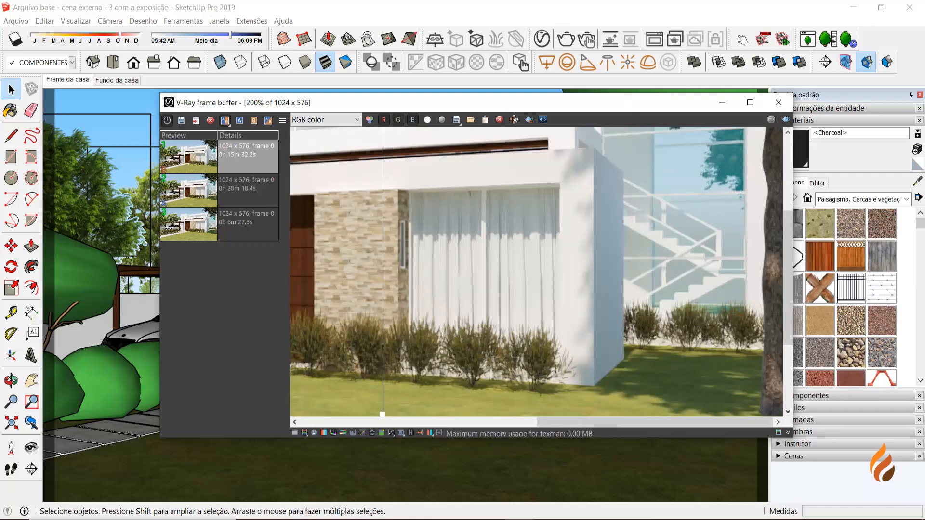
pyautogui.scroll(1, 384, 295)
pyautogui.scroll(-1, 382, 295)
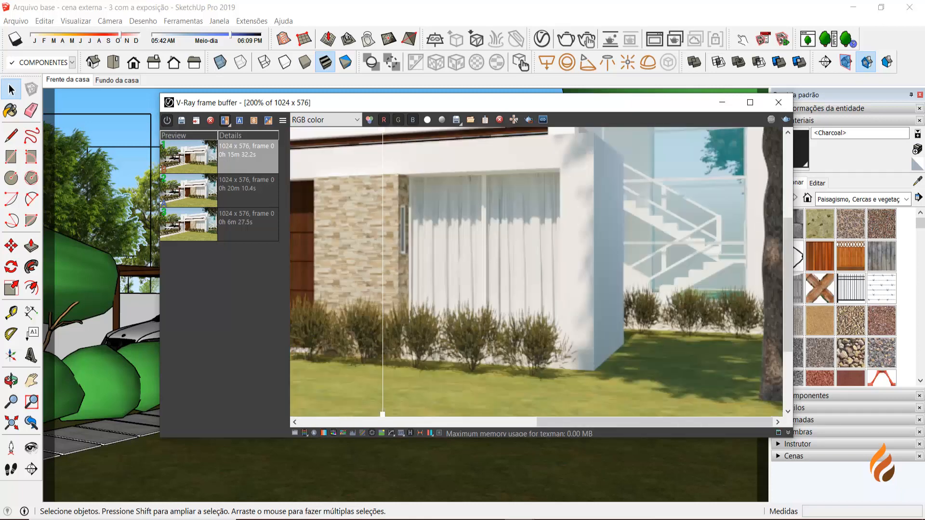
pyautogui.scroll(1, 383, 295)
pyautogui.scroll(-1, 382, 295)
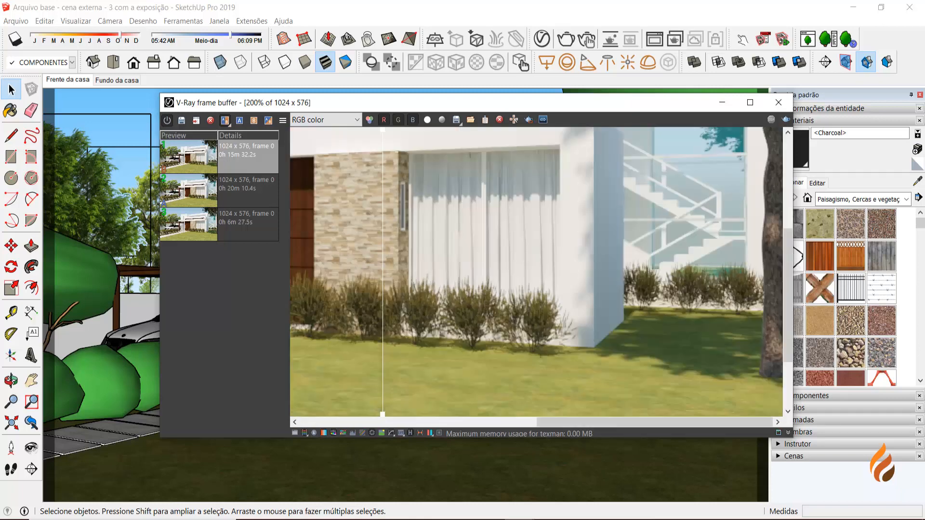
pyautogui.scroll(1, 382, 295)
pyautogui.moveTo(382, 295); pyautogui.dragTo(323, 295)
pyautogui.scroll(-1, 386, 289)
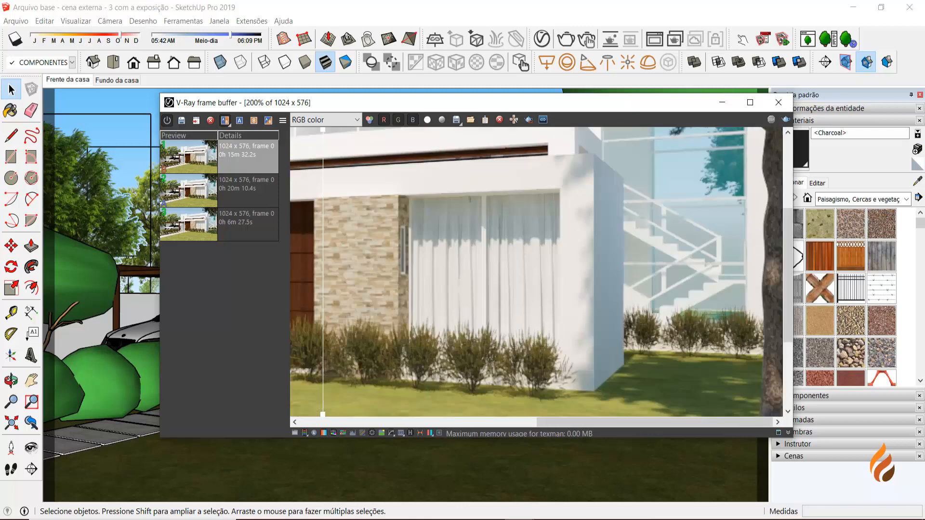
pyautogui.moveTo(536, 273); pyautogui.dragTo(546, 296, button='middle')
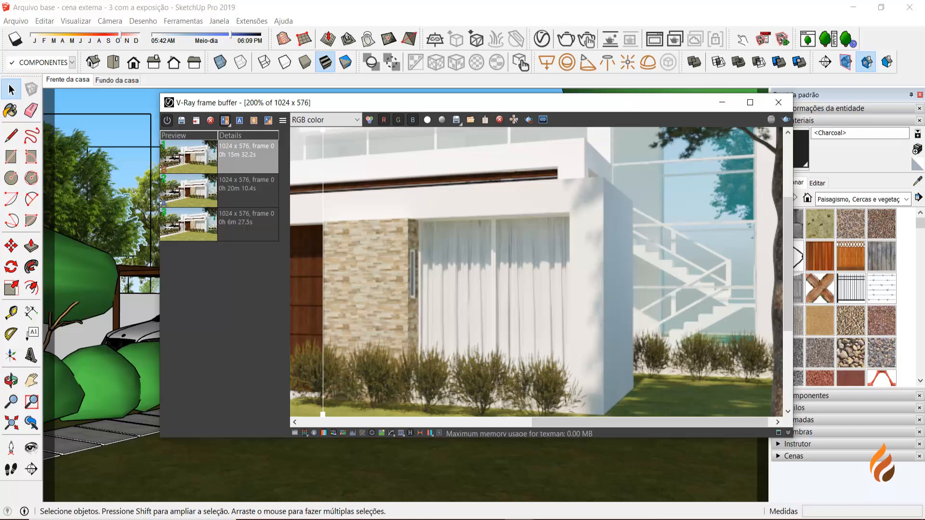
# Inspect the car and carport area in the render, turn off the A/B comparison and close the frame buffer.
pyautogui.scroll(-1, 536, 272)
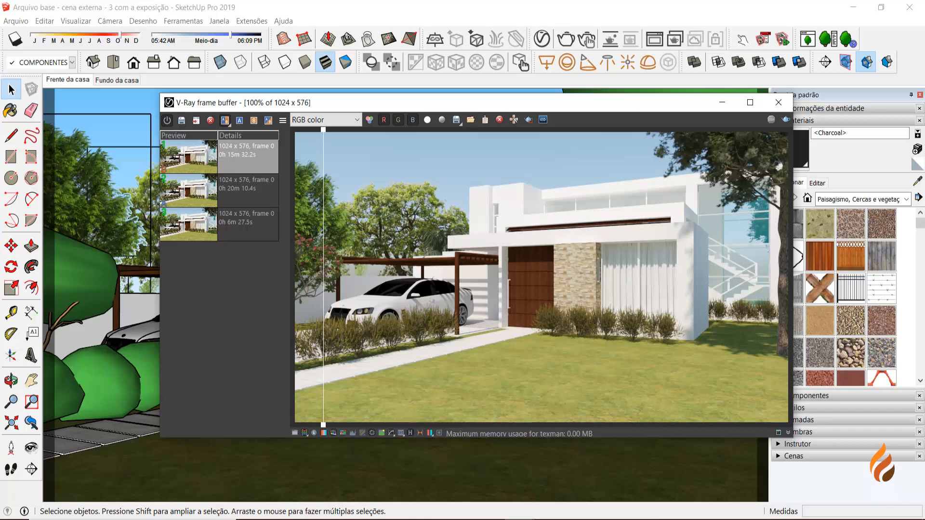
pyautogui.scroll(1, 323, 281)
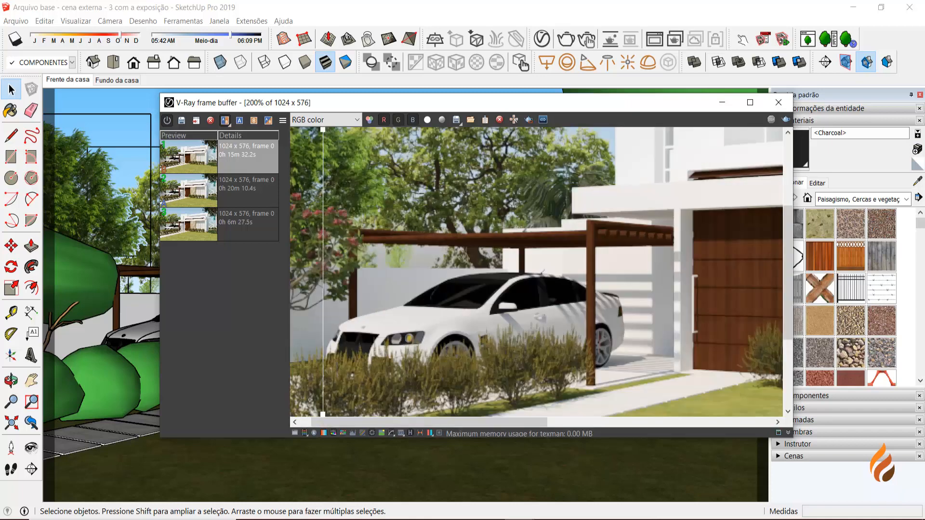
pyautogui.scroll(1, 316, 235)
pyautogui.scroll(-1, 315, 203)
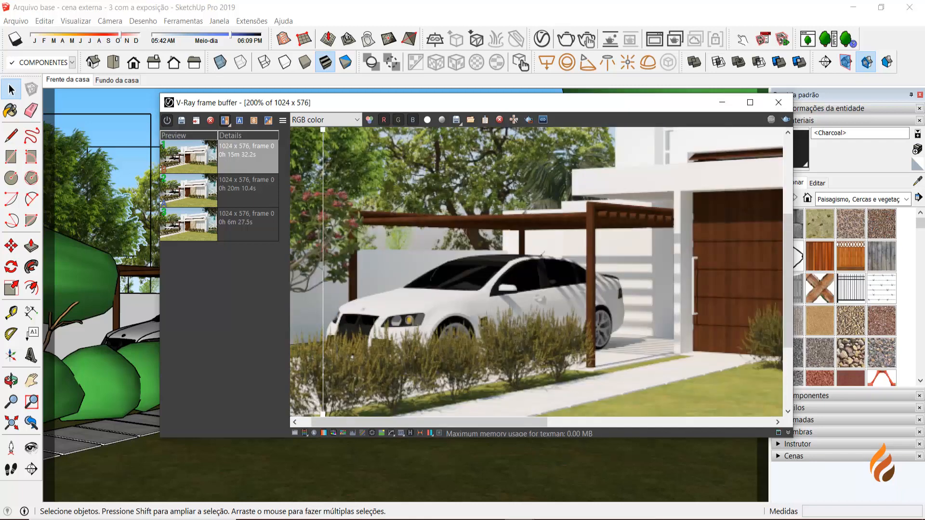
pyautogui.scroll(-1, 540, 274)
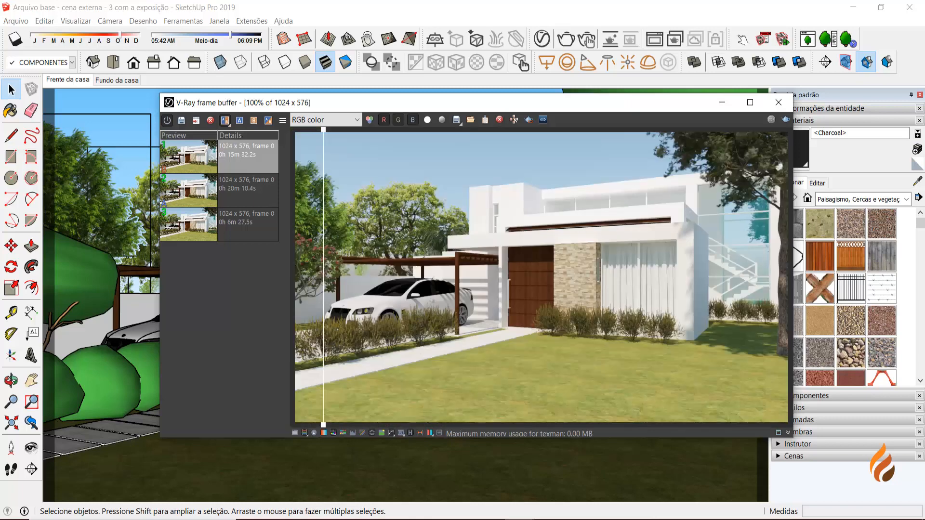
pyautogui.click(224, 121)
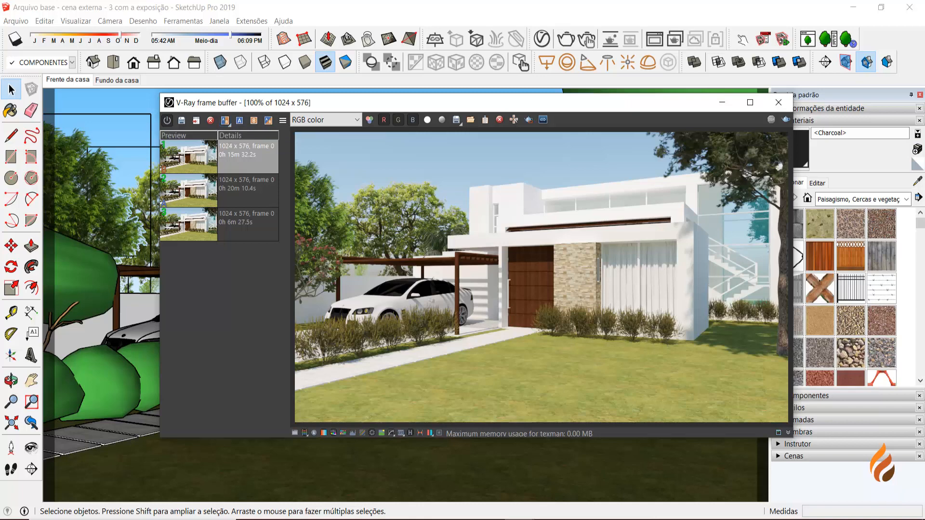
pyautogui.click(778, 102)
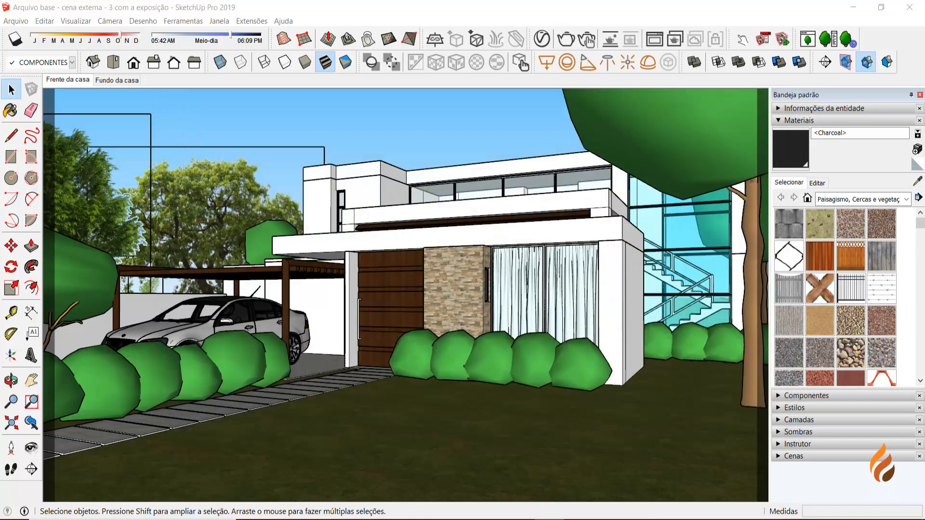
# Review the Render Parameters and Global Illumination values in the V-Ray render settings and close the Asset Editor.
pyautogui.click(587, 40)
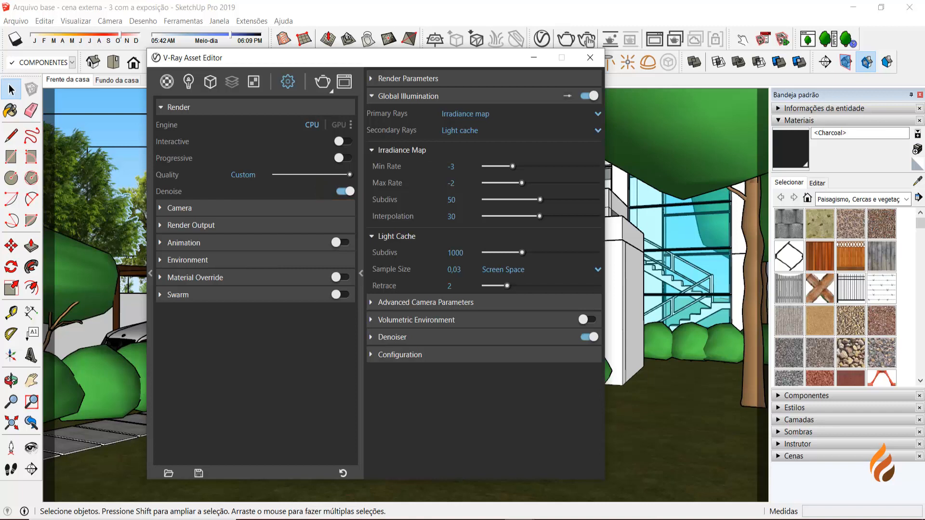
pyautogui.moveTo(347, 61); pyautogui.dragTo(283, 67)
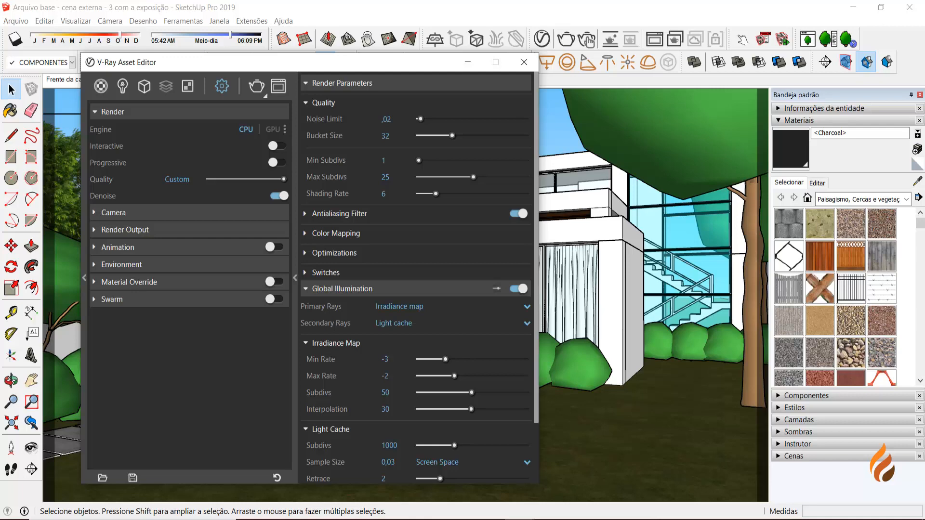
pyautogui.click(342, 83)
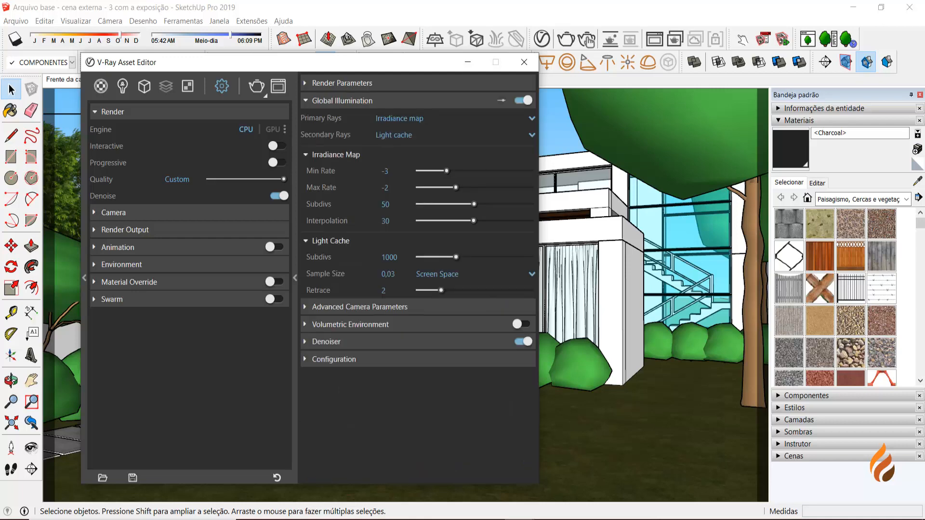
pyautogui.click(524, 62)
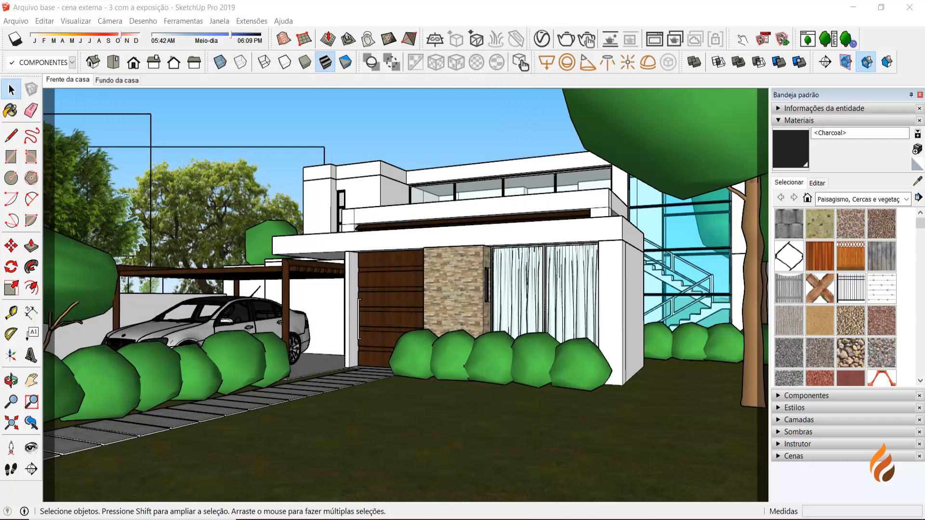
# Save the new render to the frame buffer history and set the 15m 32.2s render as A and the 16m 59.8s render as B.
pyautogui.click(550, 519)
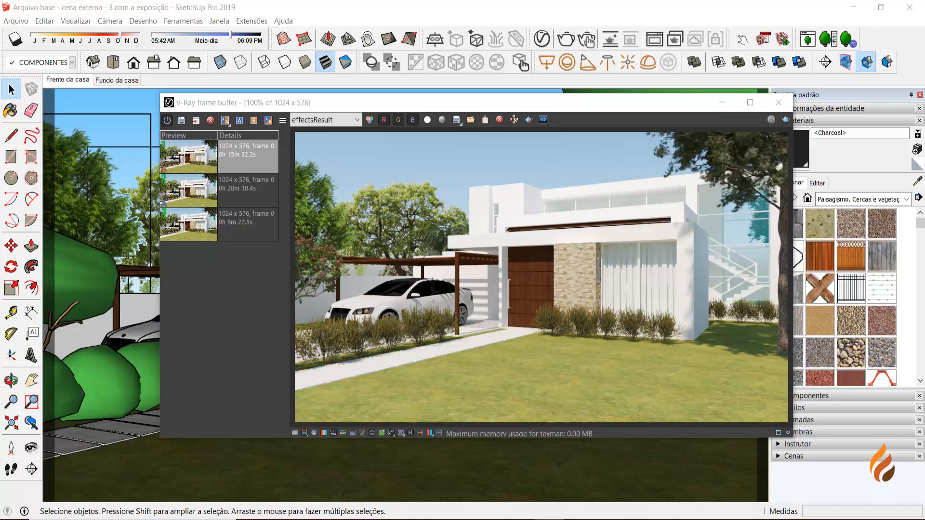
pyautogui.click(181, 121)
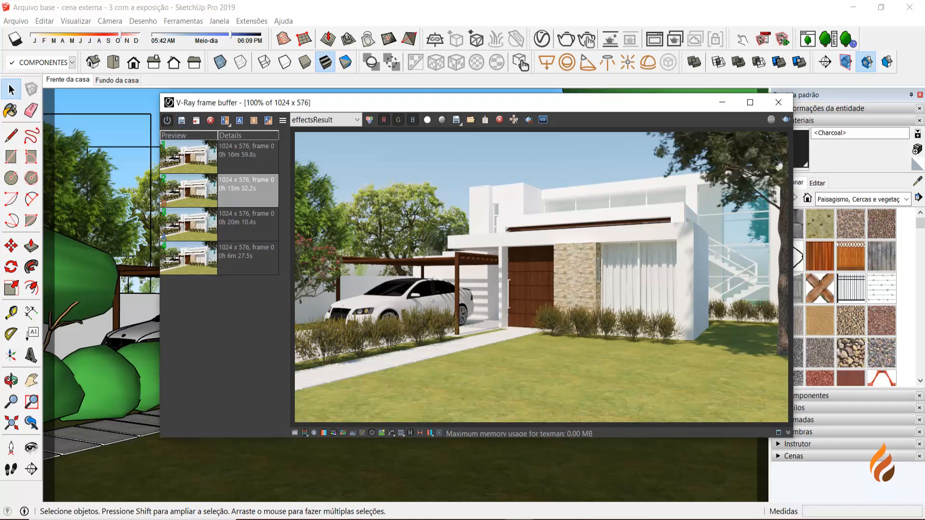
pyautogui.click(248, 190)
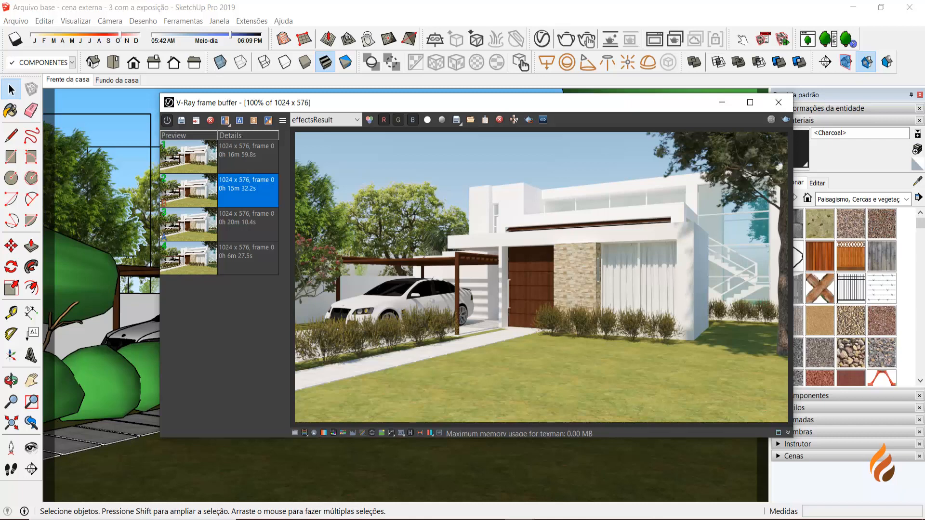
pyautogui.click(239, 121)
pyautogui.click(248, 157)
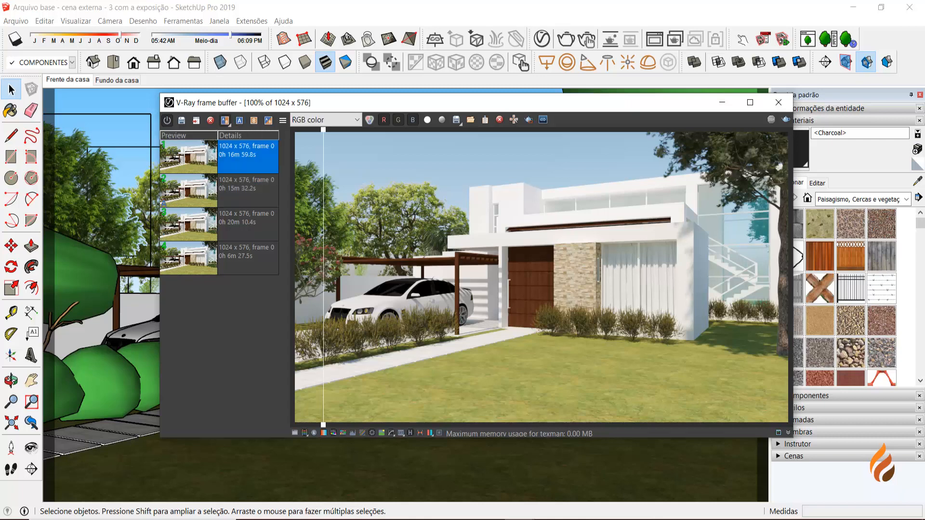
pyautogui.click(254, 120)
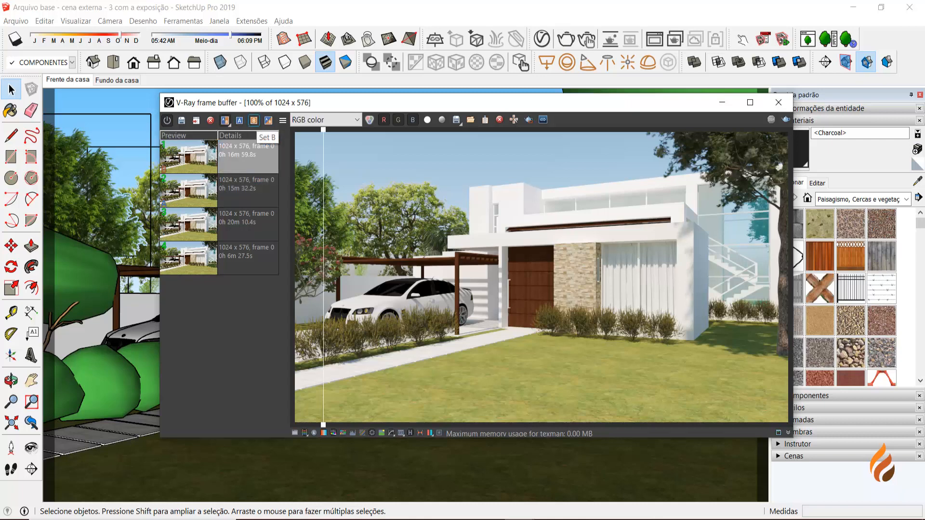
# Compare noise on the facade, curtains, shaded corner wall and glazed staircase by sweeping the A/B divider across both renders.
pyautogui.moveTo(323, 277); pyautogui.dragTo(478, 278)
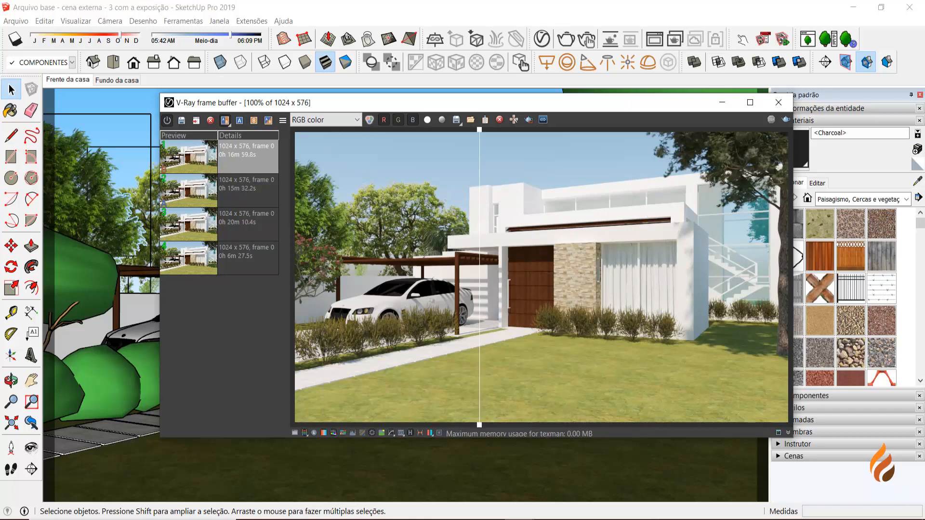
pyautogui.moveTo(480, 278); pyautogui.dragTo(574, 277)
pyautogui.scroll(1, 574, 328)
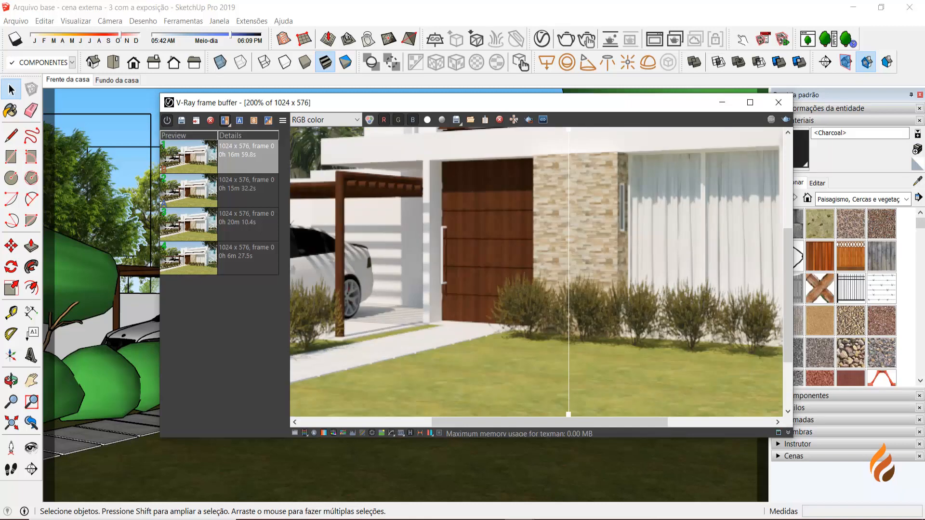
pyautogui.scroll(-1, 569, 275)
pyautogui.scroll(1, 573, 328)
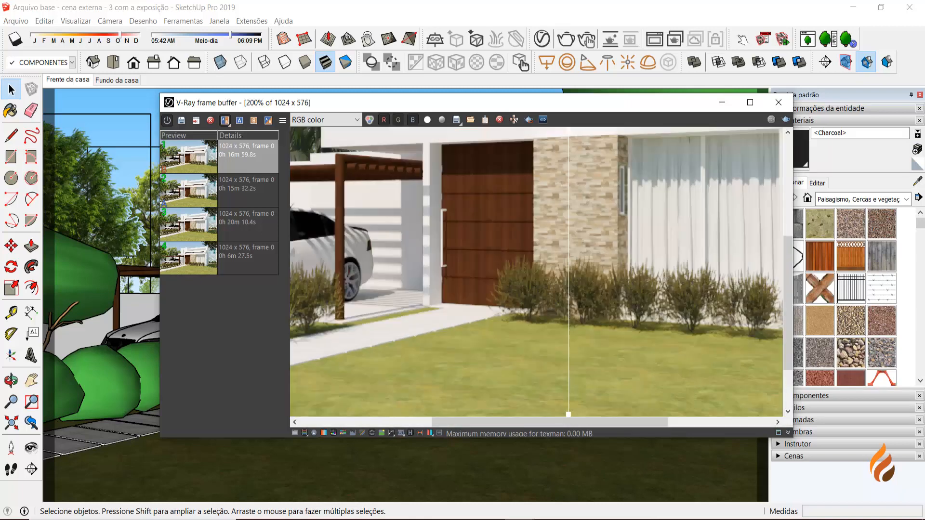
pyautogui.moveTo(569, 309); pyautogui.dragTo(750, 289)
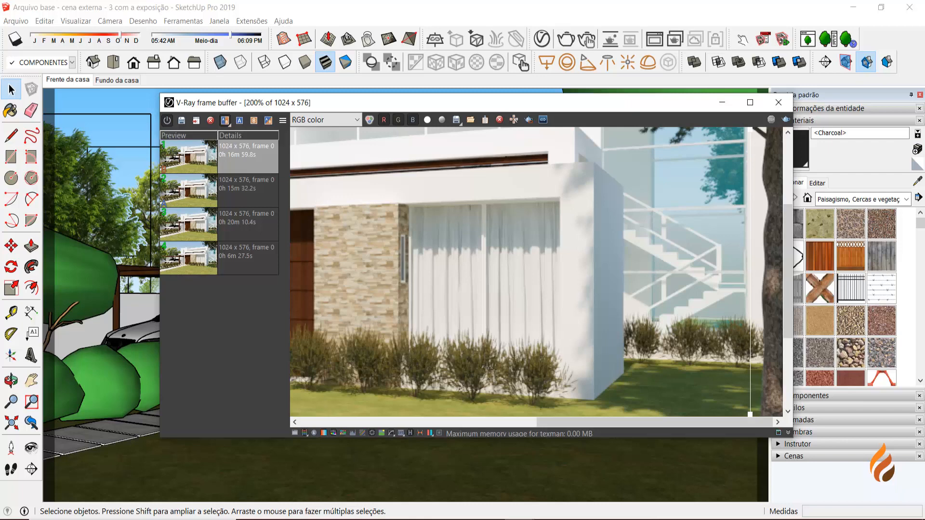
pyautogui.moveTo(750, 273); pyautogui.dragTo(693, 273)
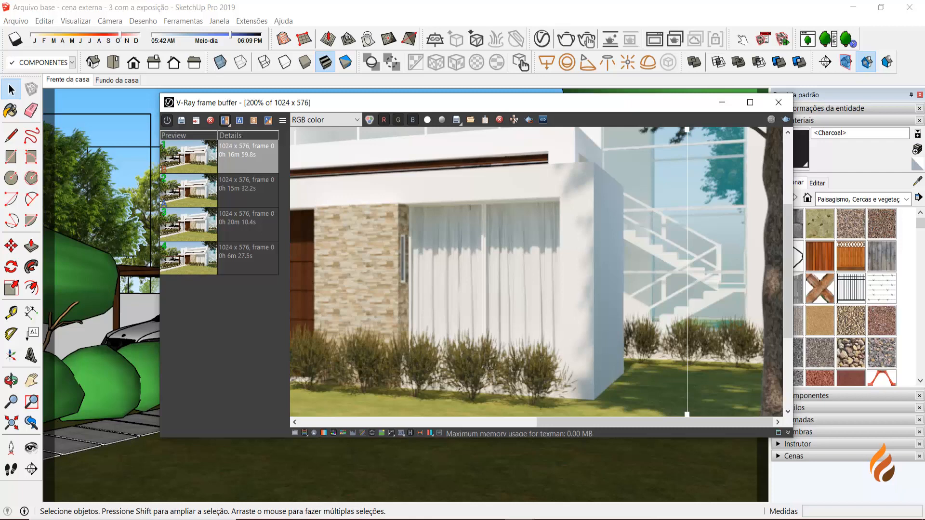
# View the whole render at 100%, reposition the V-Ray frame buffer window and close it.
pyautogui.scroll(-2, 542, 275)
pyautogui.scroll(1, 541, 275)
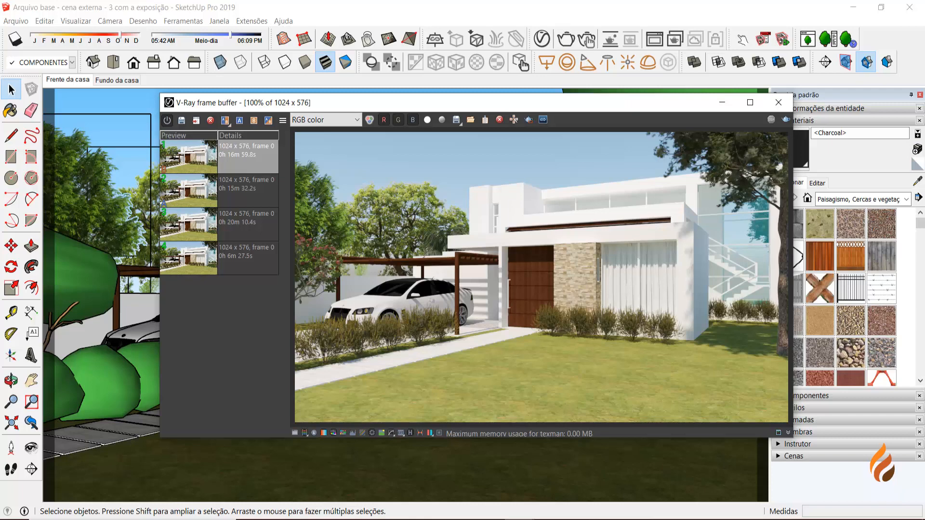
pyautogui.moveTo(453, 102); pyautogui.dragTo(431, 111)
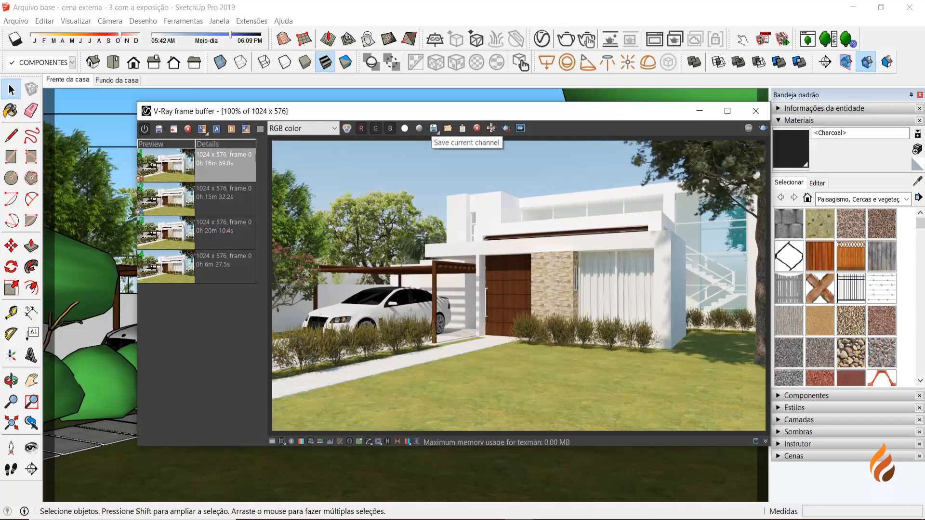
pyautogui.click(756, 111)
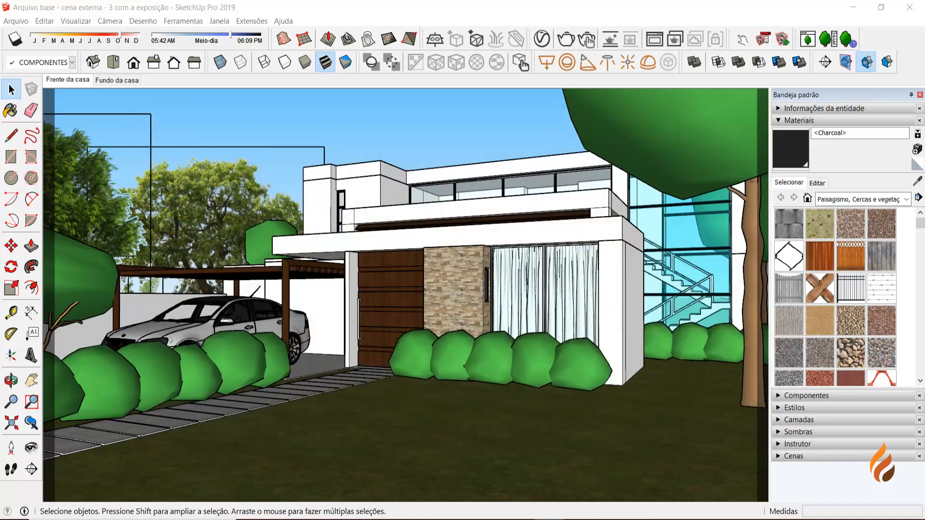
# Bring up the file commands for the current model.
pyautogui.click(16, 21)
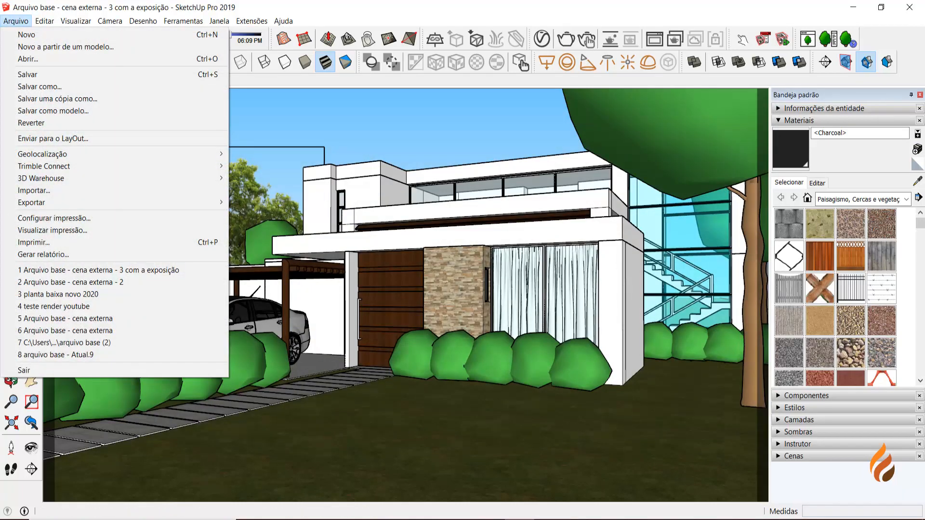